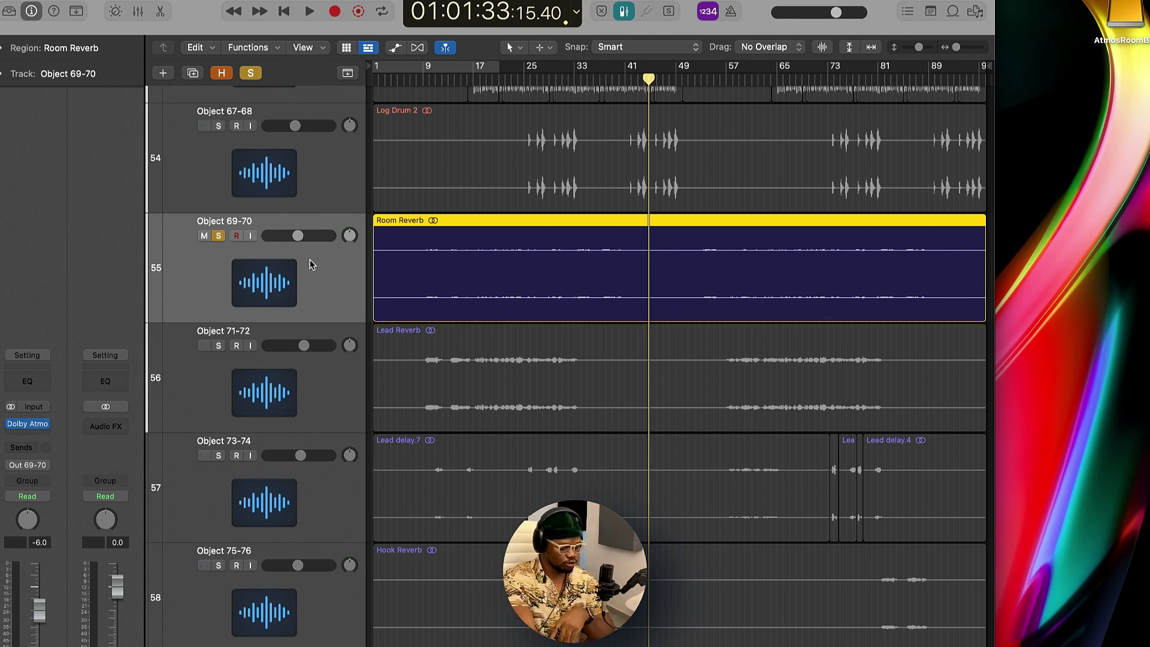
Rewind the playhead to about bar 9 and play the soloed Room Reverb track
{"action": "key", "text": "comma"}
{"action": "key", "text": "comma"}
{"action": "key", "text": "comma"}
{"action": "key", "text": "comma"}
{"action": "key", "text": "comma"}
{"action": "key", "text": "comma"}
{"action": "key", "text": "comma"}
{"action": "key", "text": "comma"}
{"action": "key", "text": "comma"}
{"action": "key", "text": "comma"}
{"action": "key", "text": "comma"}
{"action": "key", "text": "comma"}
{"action": "key", "text": "comma"}
{"action": "key", "text": "comma"}
{"action": "key", "text": "comma"}
{"action": "key", "text": "comma"}
{"action": "key", "text": "comma"}
{"action": "key", "text": "comma"}
{"action": "key", "text": "comma"}
{"action": "key", "text": "comma"}
{"action": "key", "text": "comma"}
{"action": "key", "text": "comma"}
{"action": "key", "text": "comma"}
{"action": "key", "text": "comma"}
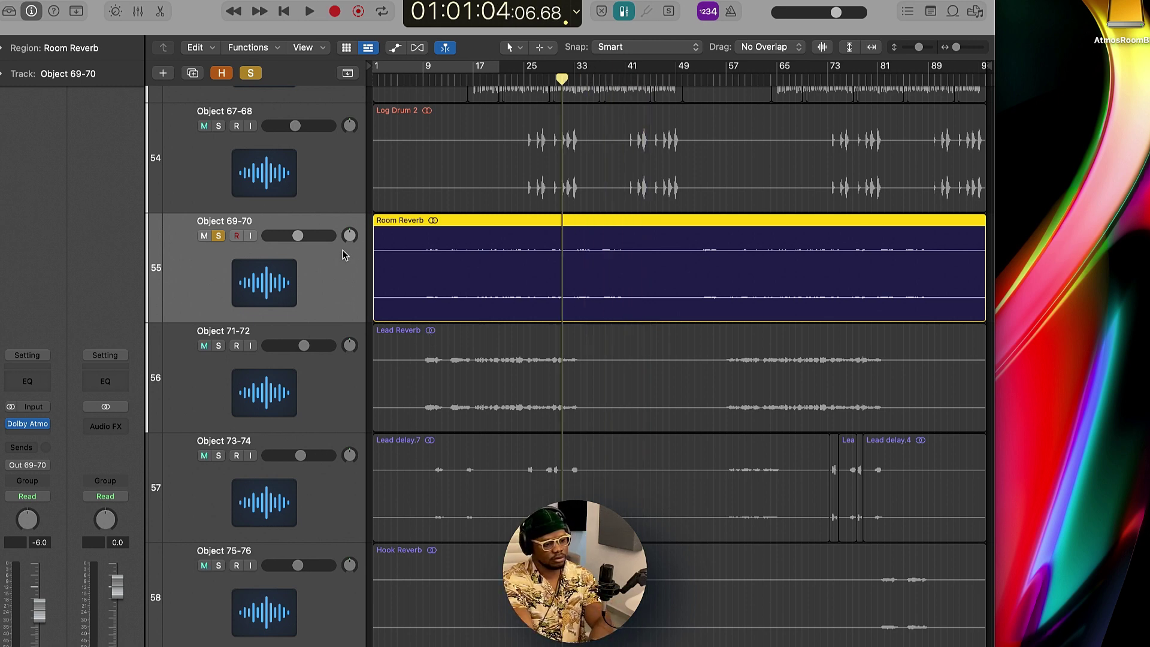
{"action": "key", "text": "space"}
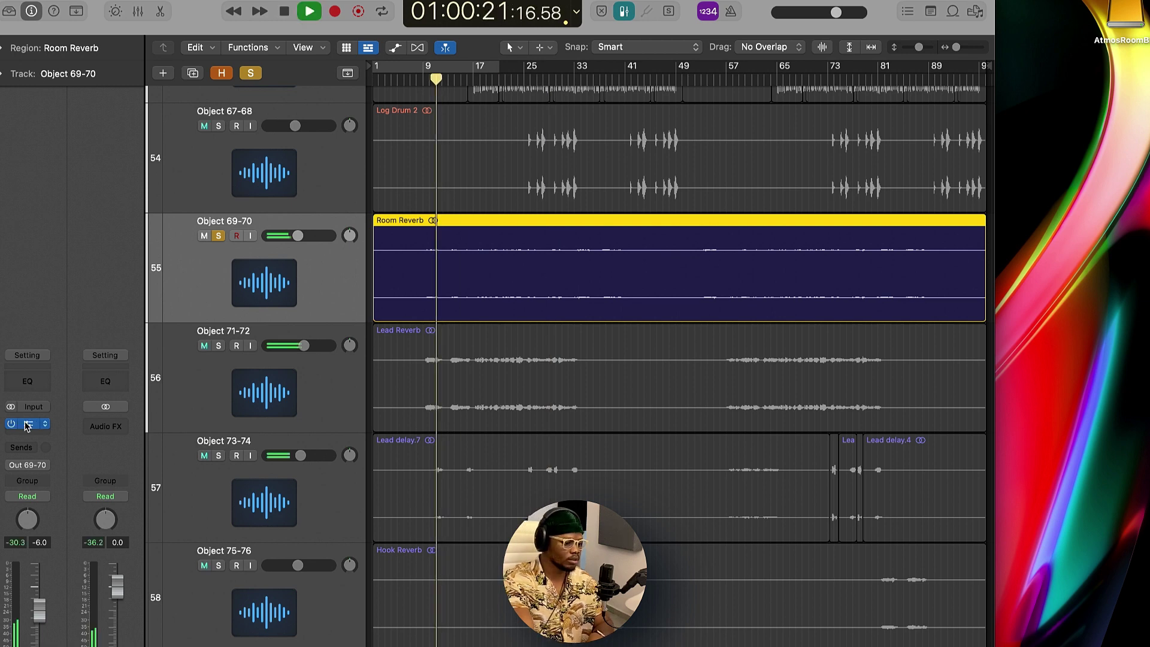
Show the Dolby Atmos Music Panner of Object 69-70 to examine its placement, and hide it again
{"action": "key", "text": "v"}
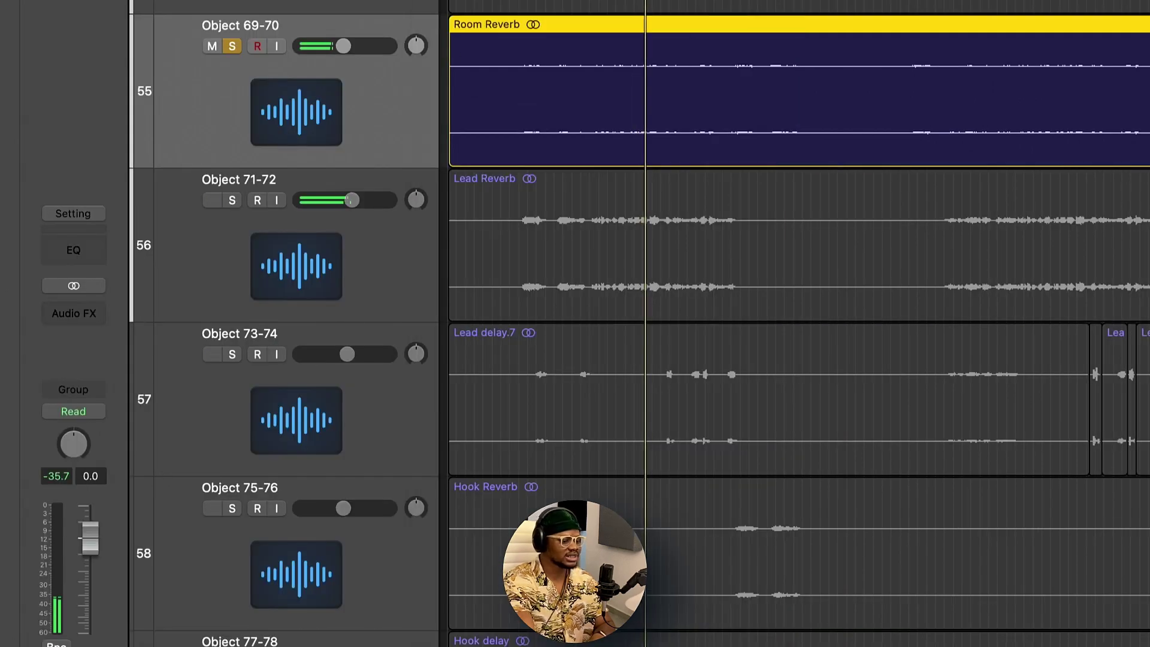
{"action": "key", "text": "v"}
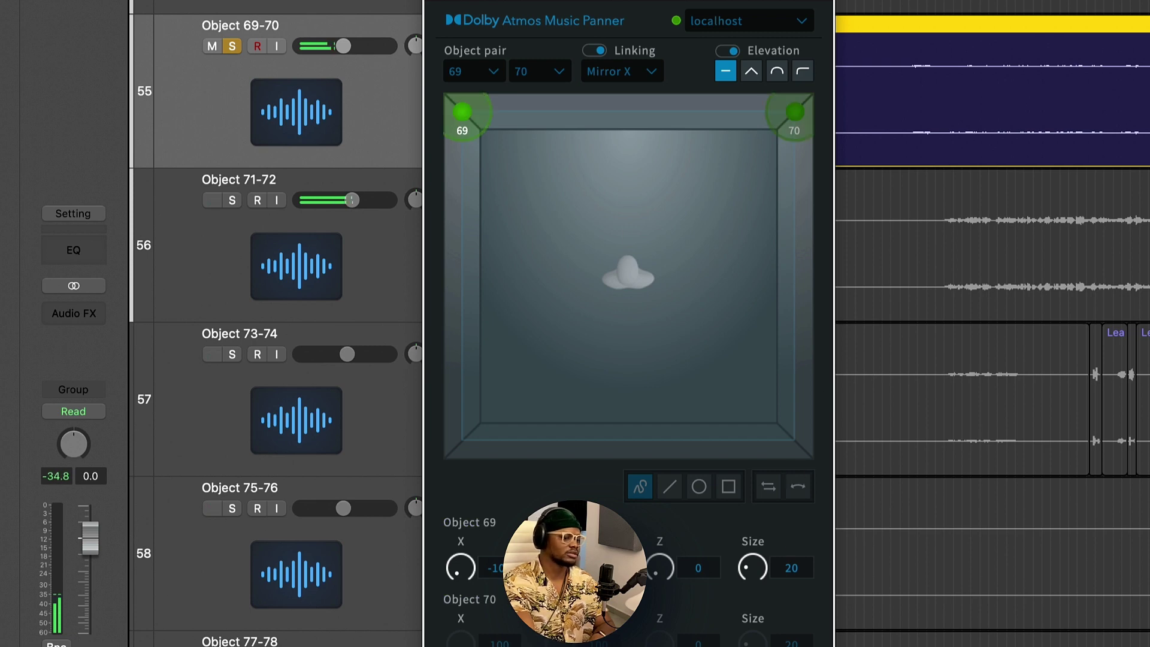
{"action": "key", "text": "v"}
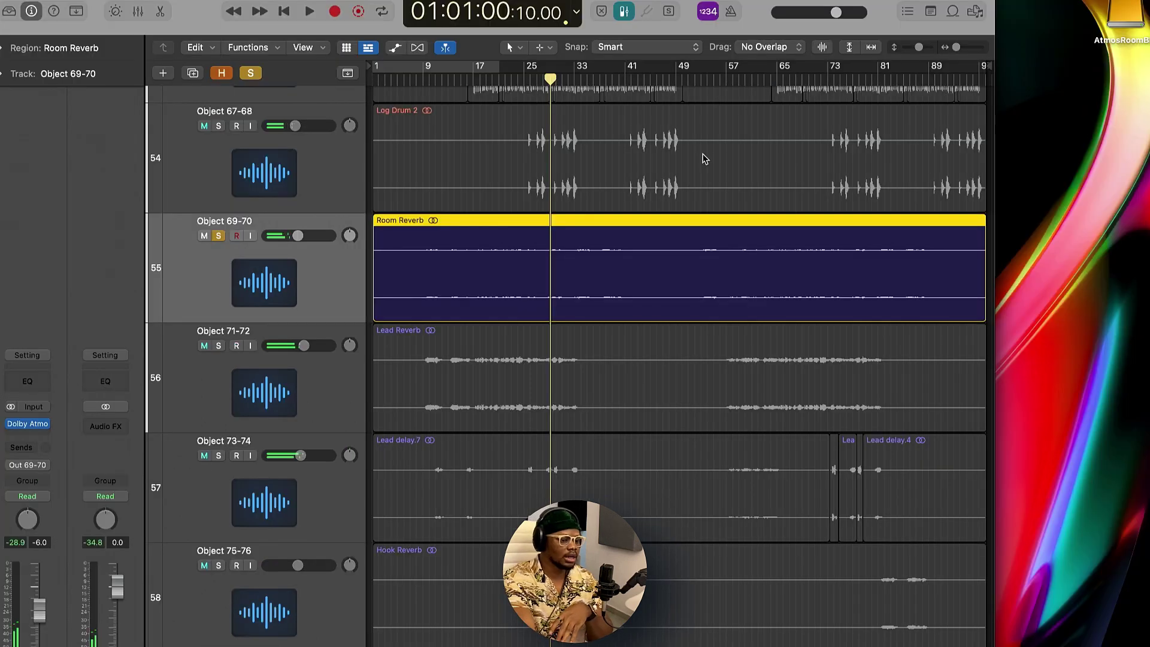
Move the solo to the Lead Reverb track, Object 71-72, and play it from about bar 9
{"action": "left_click", "coordinate": [220, 339]}
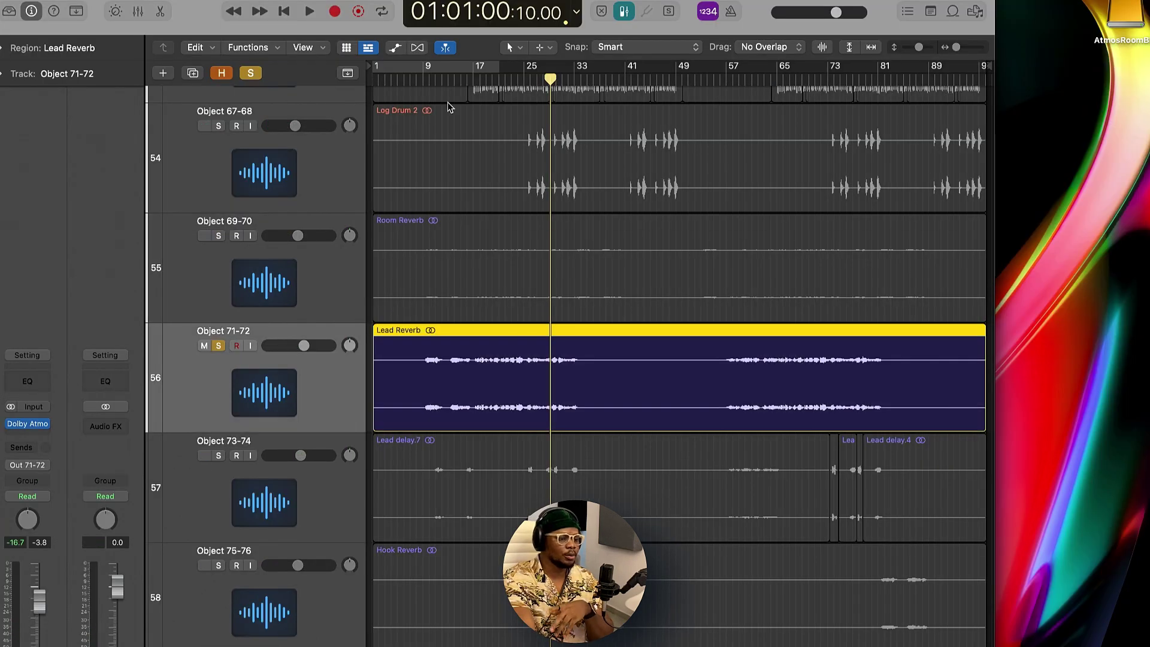
{"action": "left_click", "coordinate": [429, 81]}
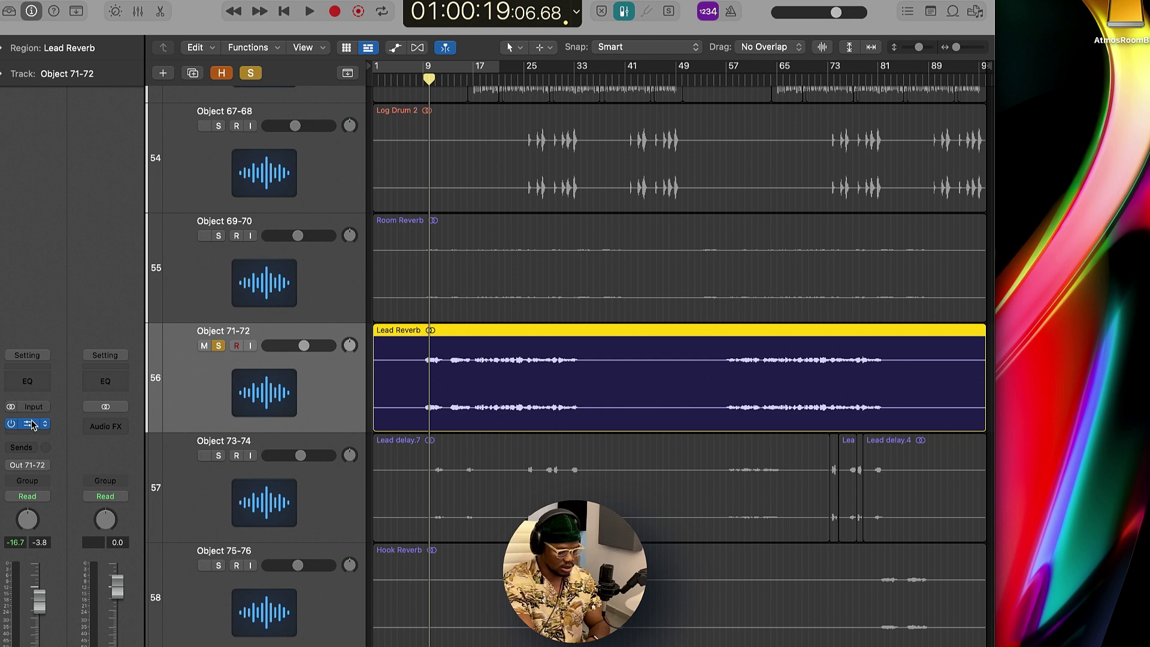
{"action": "key", "text": "space"}
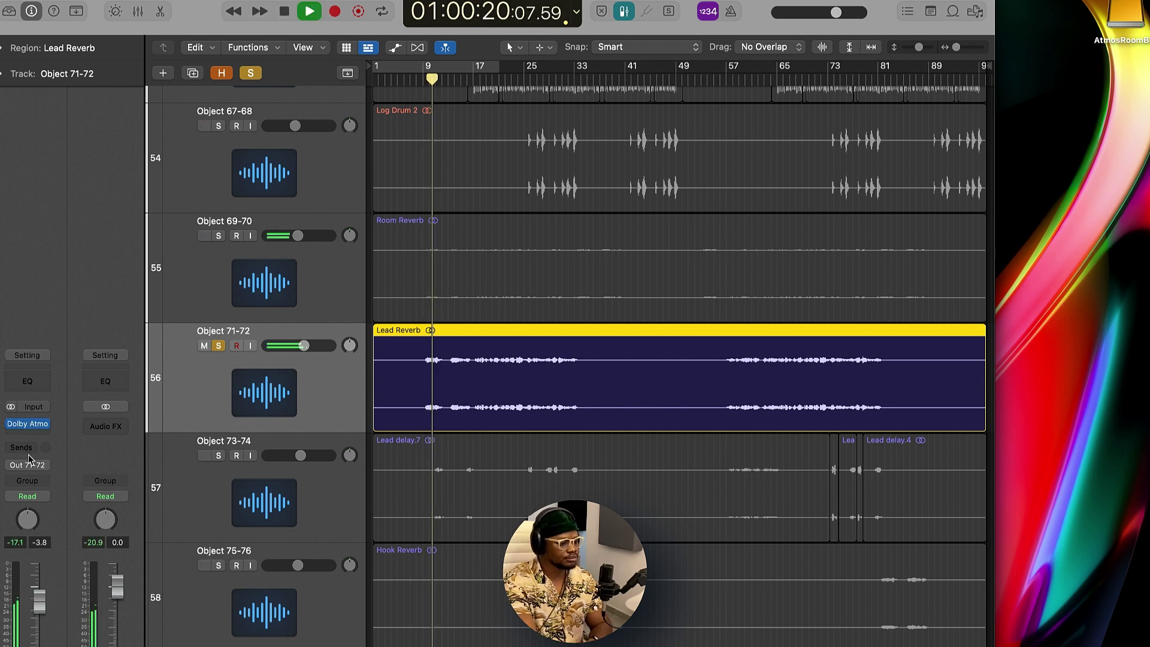
Examine the Object 71-72 placement in its Dolby Atmos Music Panner during playback, close the panner and stop playback
{"action": "left_click", "coordinate": [28, 425]}
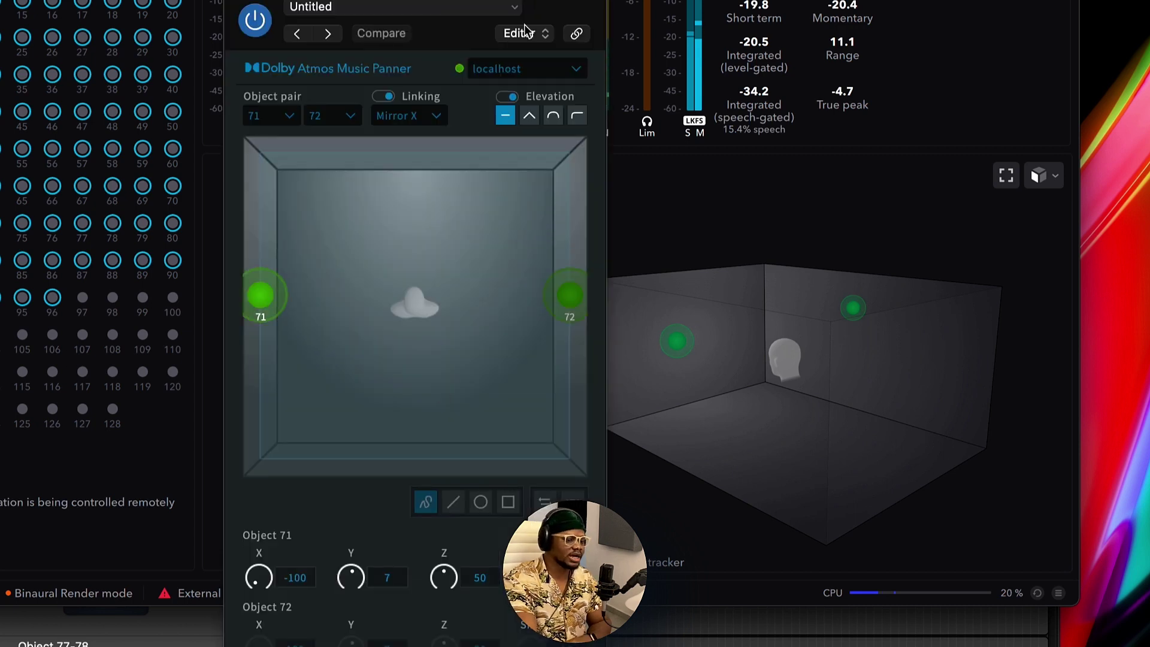
{"action": "left_click_drag", "start_coordinate": [414, 0], "coordinate": [397, 0]}
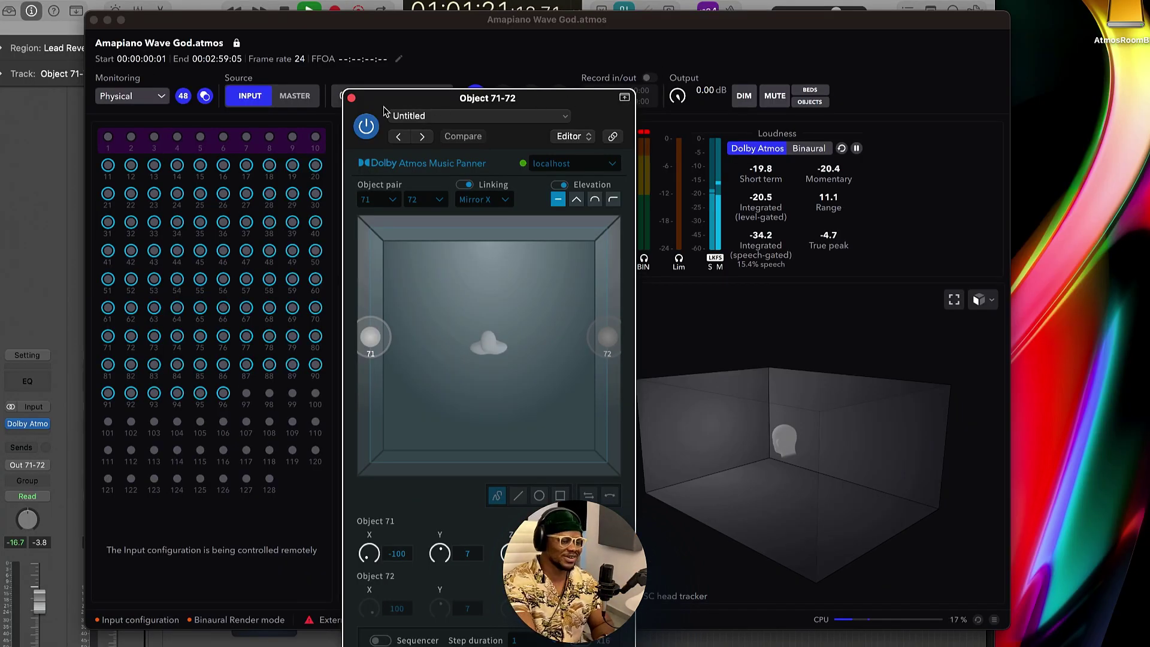
{"action": "left_click", "coordinate": [352, 97]}
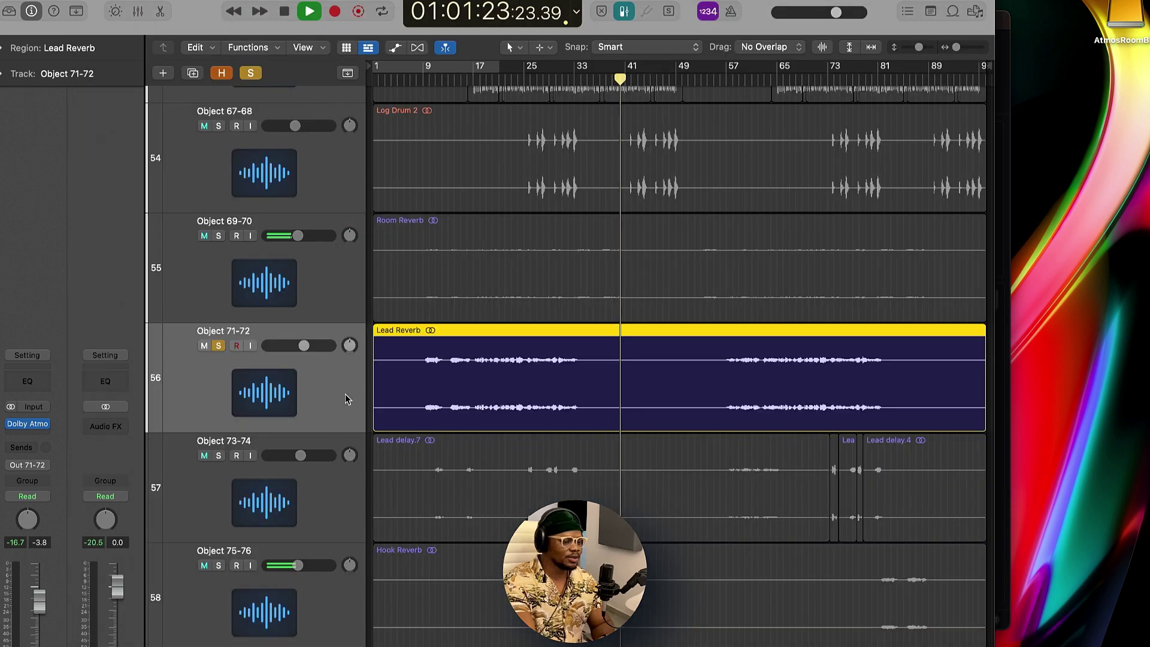
{"action": "key", "text": "space"}
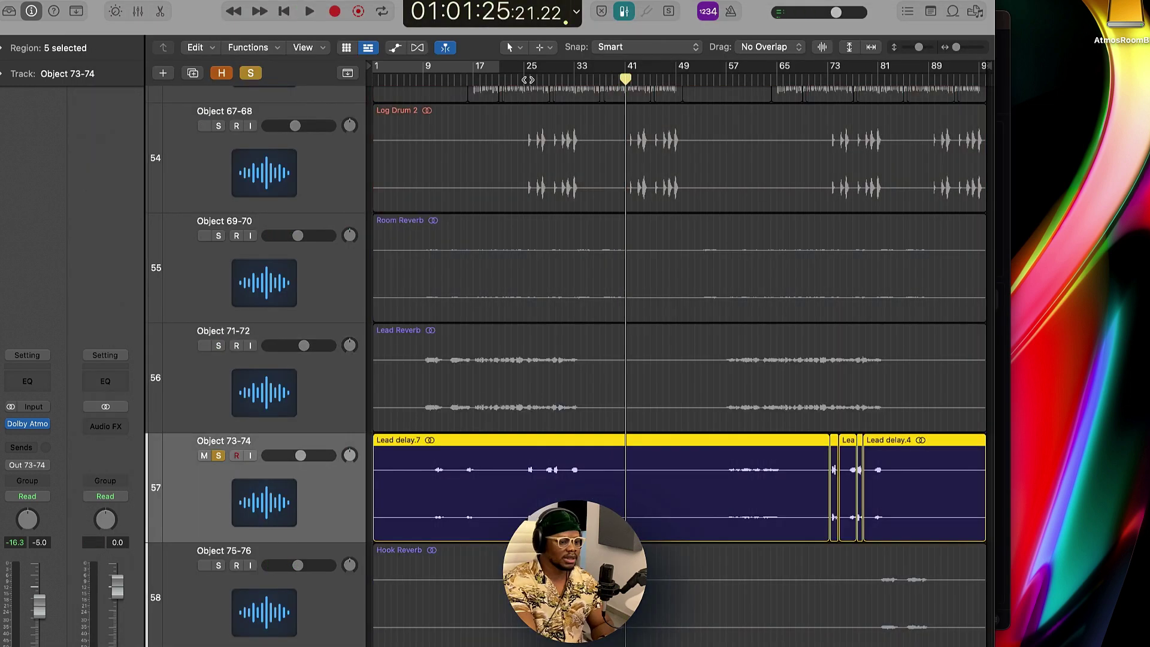
Play the soloed Lead delay track from about bar 24 with the Object 73-74 panner open, and close the panner
{"action": "left_click", "coordinate": [524, 79]}
{"action": "left_click", "coordinate": [27, 423]}
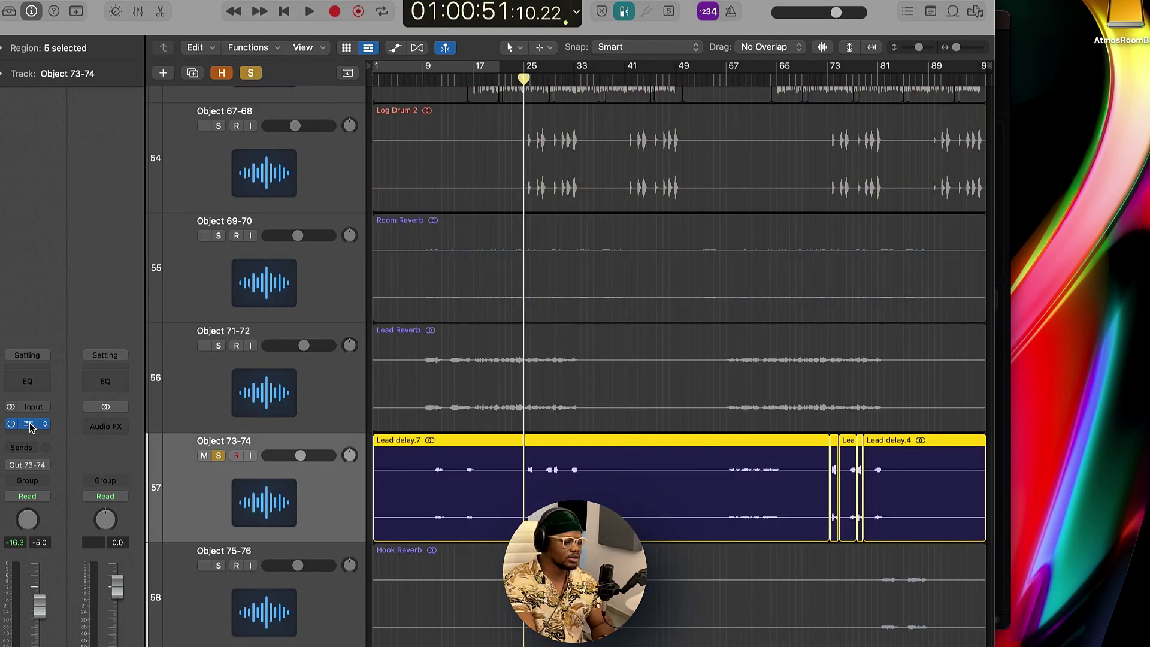
{"action": "left_click_drag", "start_coordinate": [550, 156], "coordinate": [592, 104]}
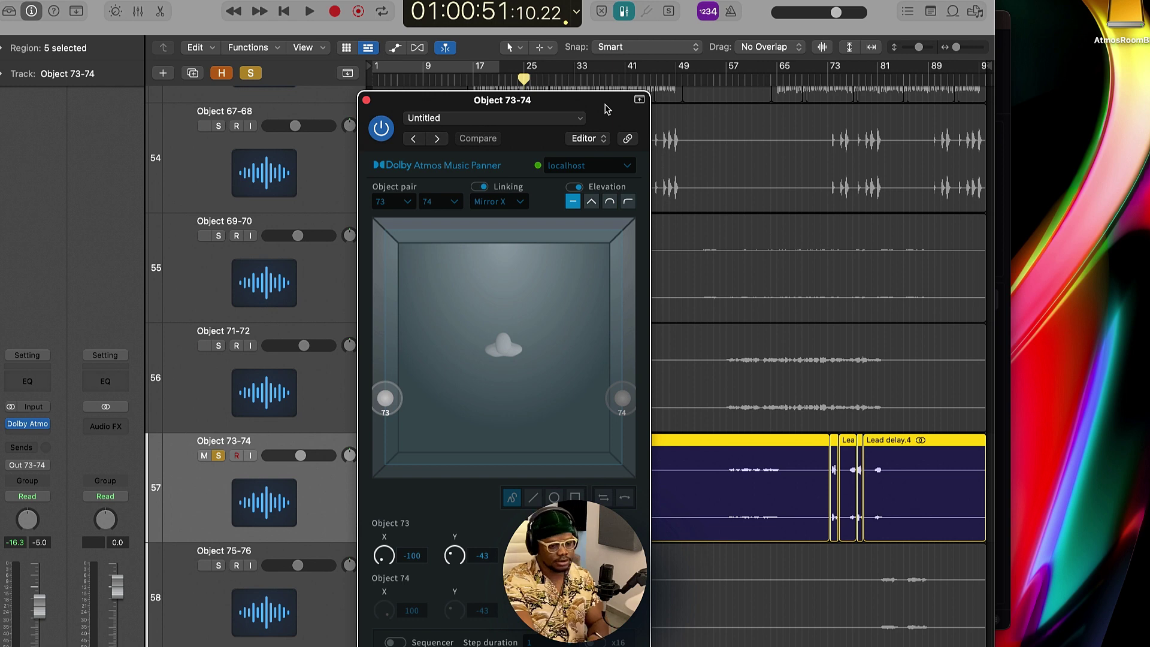
{"action": "key", "text": "space"}
{"action": "left_click", "coordinate": [1003, 19]}
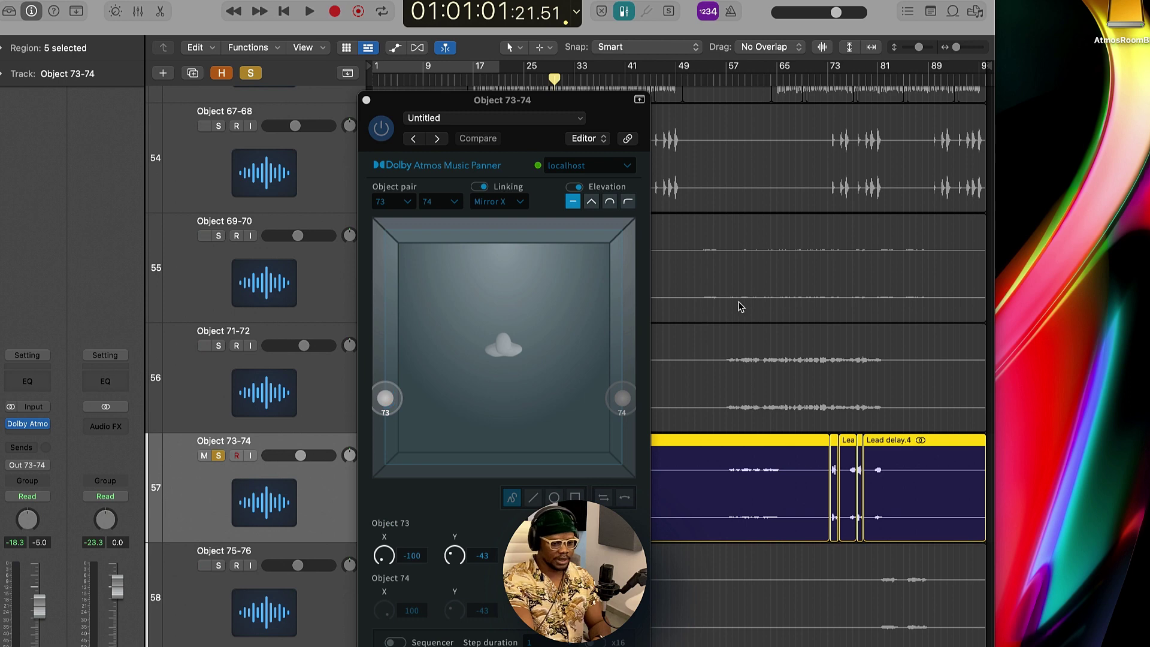
{"action": "left_click", "coordinate": [366, 100]}
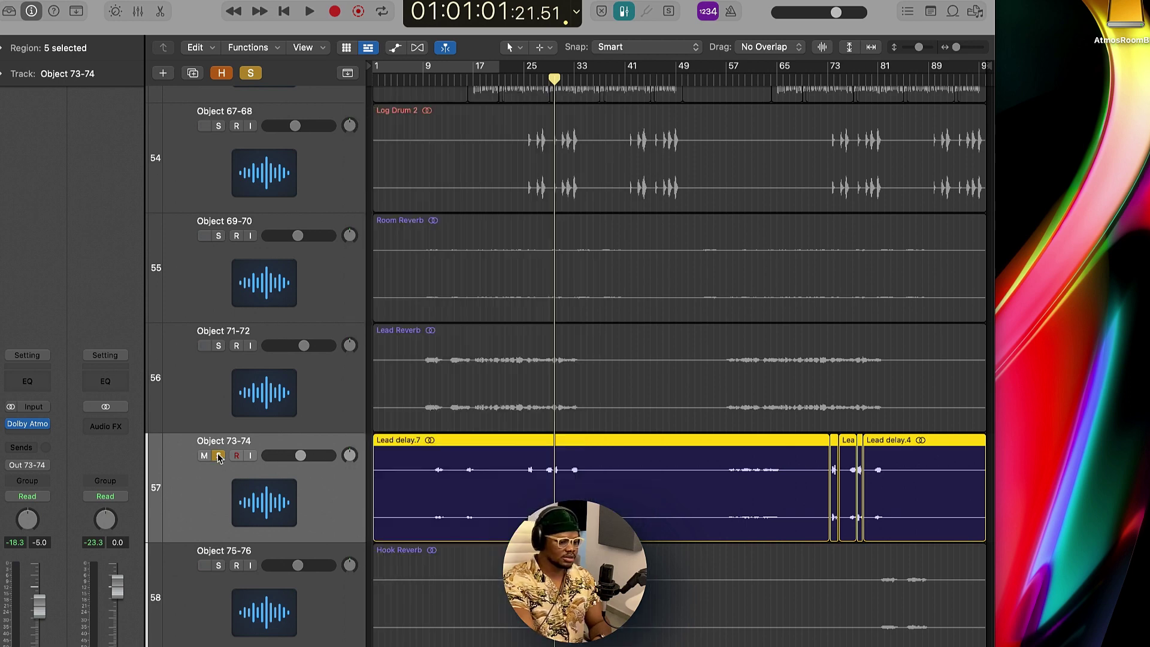
Play the soloed Hook Reverb track with the Object 75-76 panner open to examine its placement, and close the panner
{"action": "scroll", "coordinate": [218, 458], "scroll_direction": "down", "scroll_amount": 5}
{"action": "left_click", "coordinate": [341, 449]}
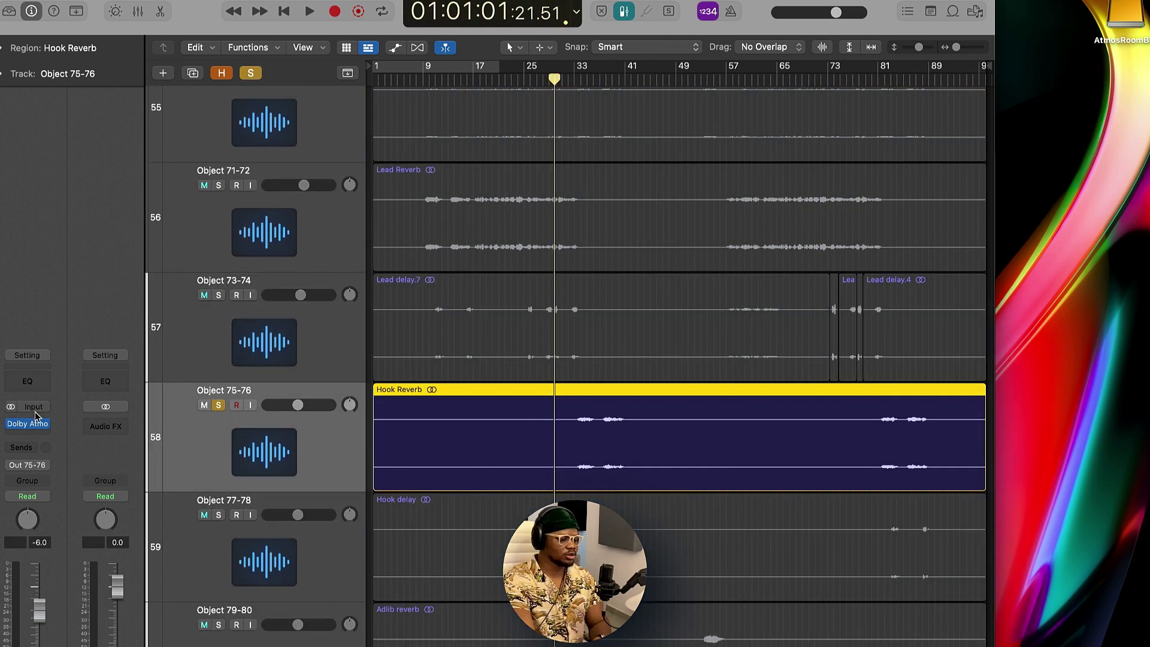
{"action": "left_click", "coordinate": [44, 421]}
{"action": "left_click", "coordinate": [112, 304]}
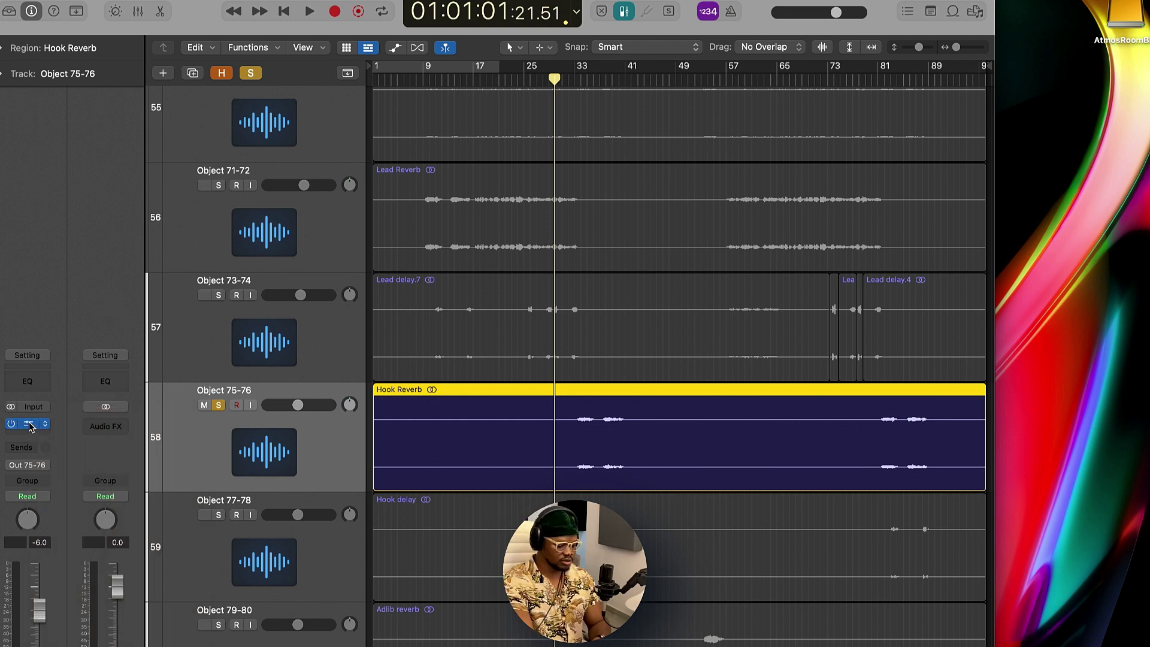
{"action": "left_click", "coordinate": [29, 423]}
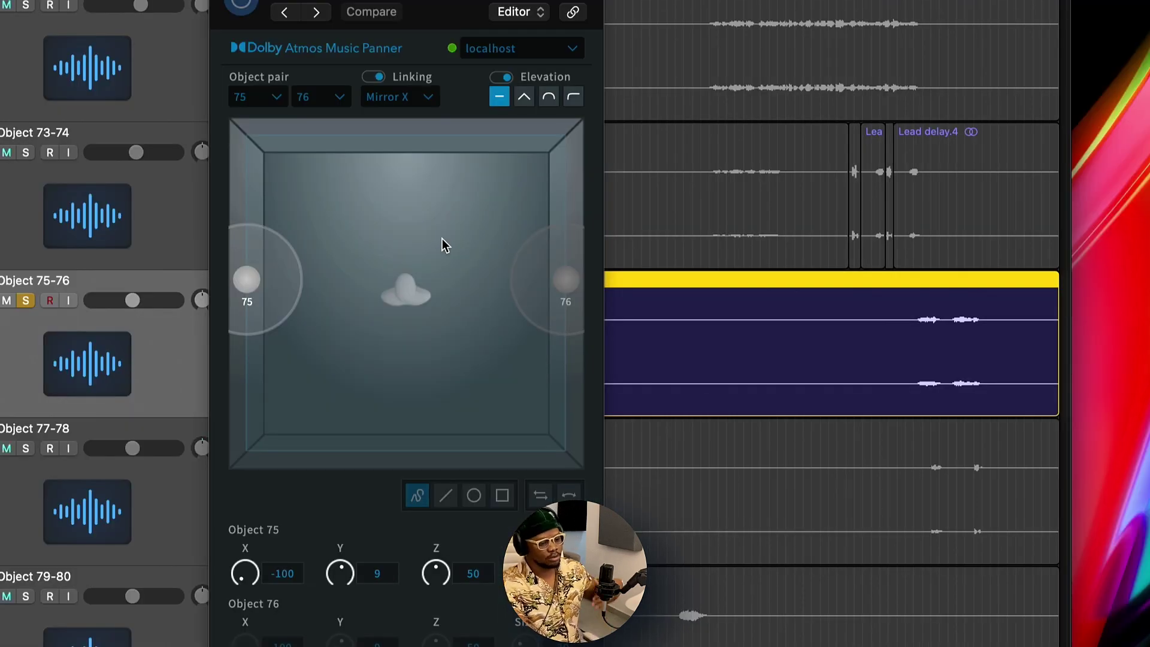
{"action": "left_click_drag", "start_coordinate": [546, 0], "coordinate": [490, 0]}
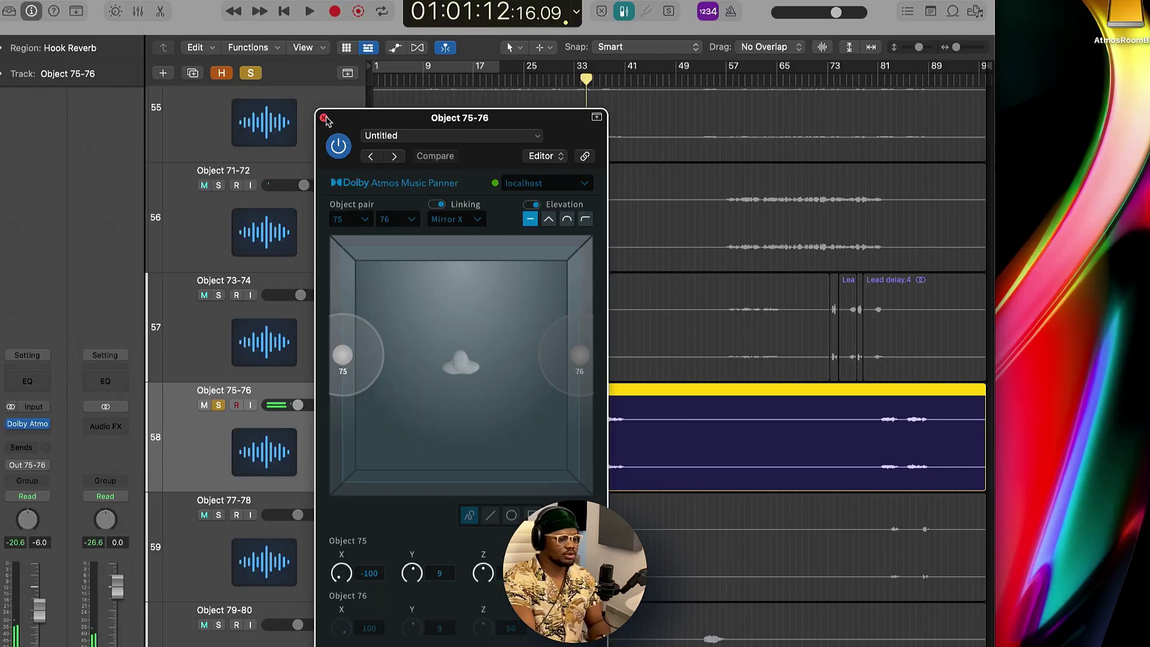
{"action": "left_click", "coordinate": [328, 120]}
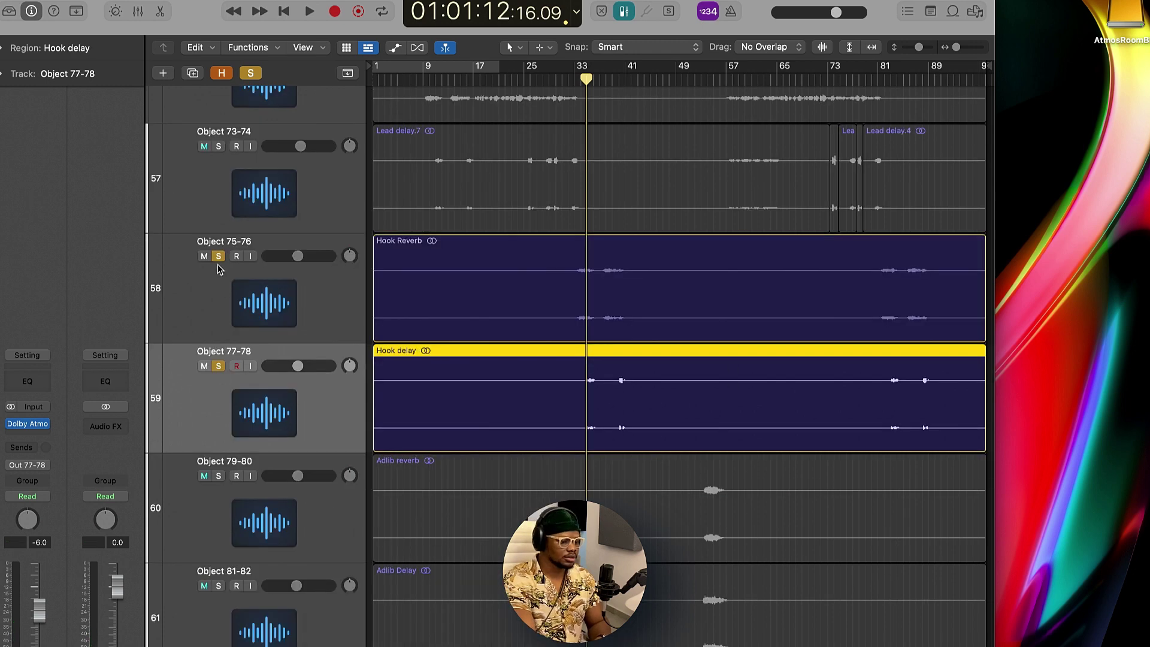
Unsolo Object 75-76 and play the soloed Hook delay track with the Object 77-78 panner open
{"action": "left_click", "coordinate": [218, 257]}
{"action": "key", "text": "space"}
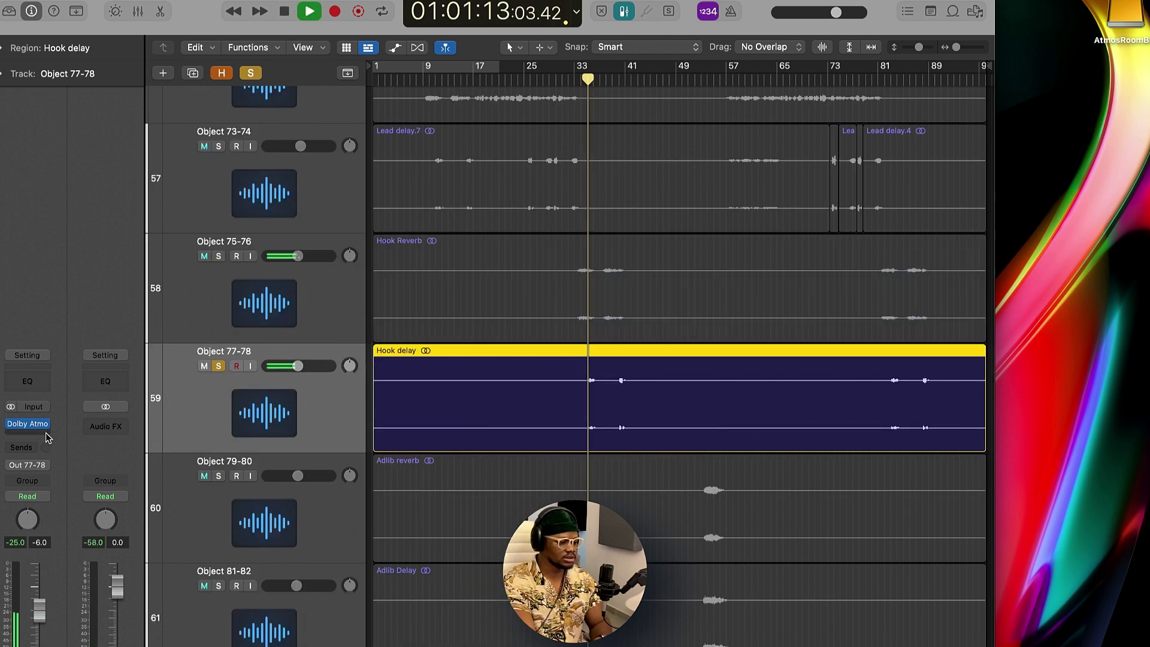
{"action": "left_click", "coordinate": [28, 424]}
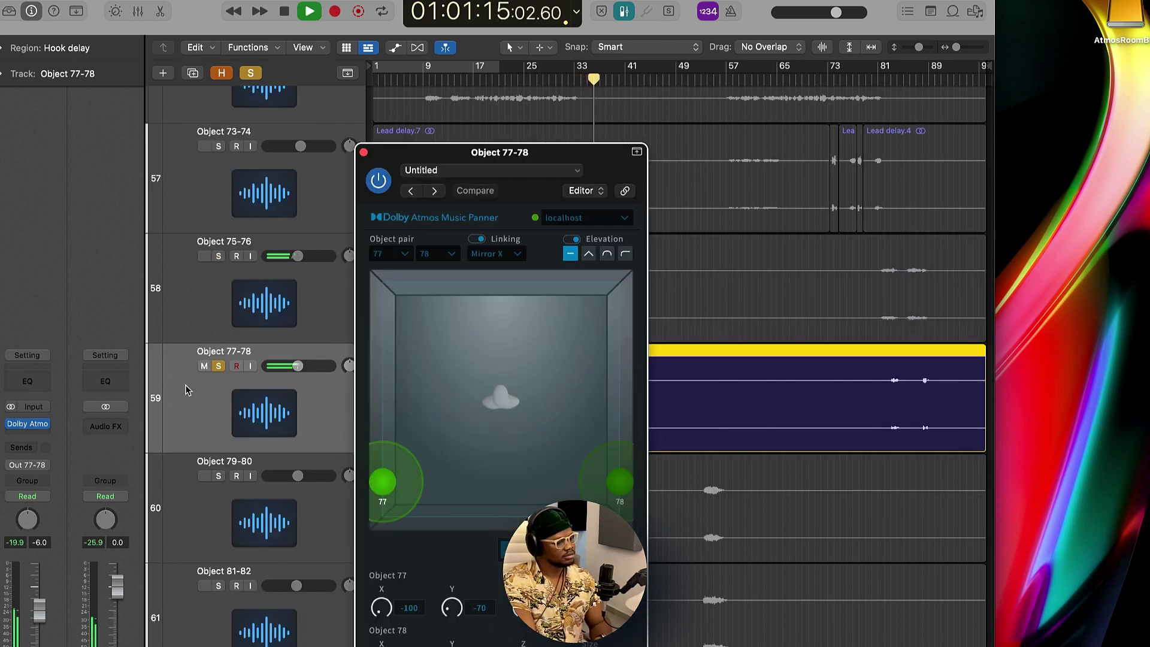
{"action": "key", "text": "space"}
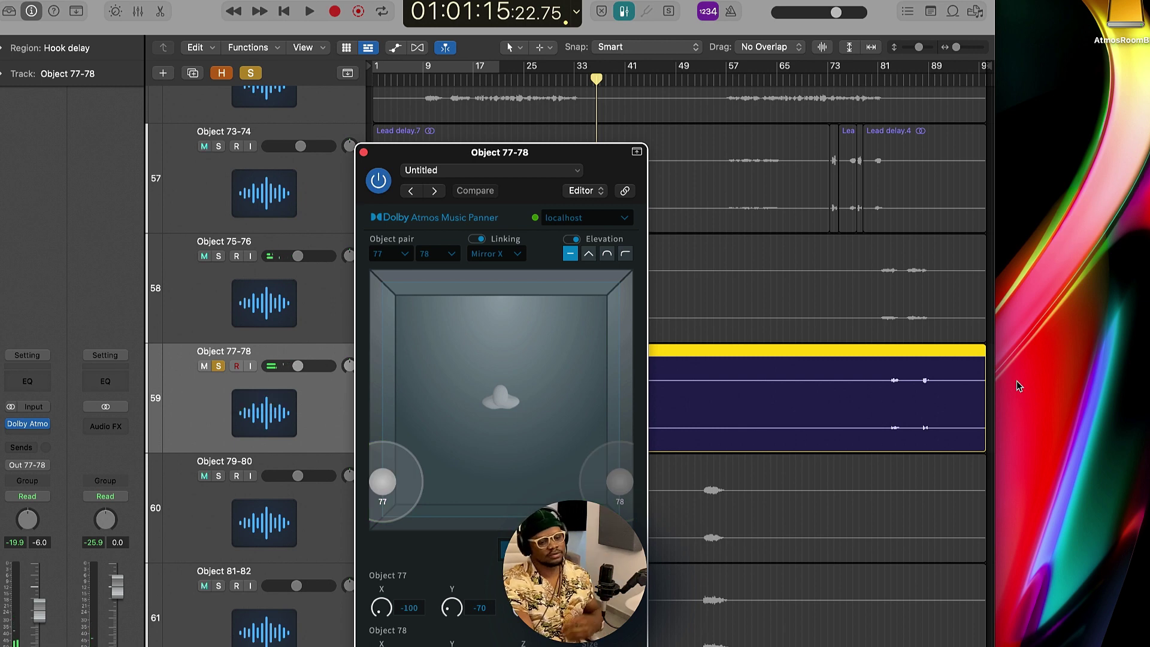
Switch to the Dolby Atmos Renderer and play the Hook delay to examine objects 77 and 78 in the room view
{"action": "key", "text": "super+Tab"}
{"action": "key", "text": "space"}
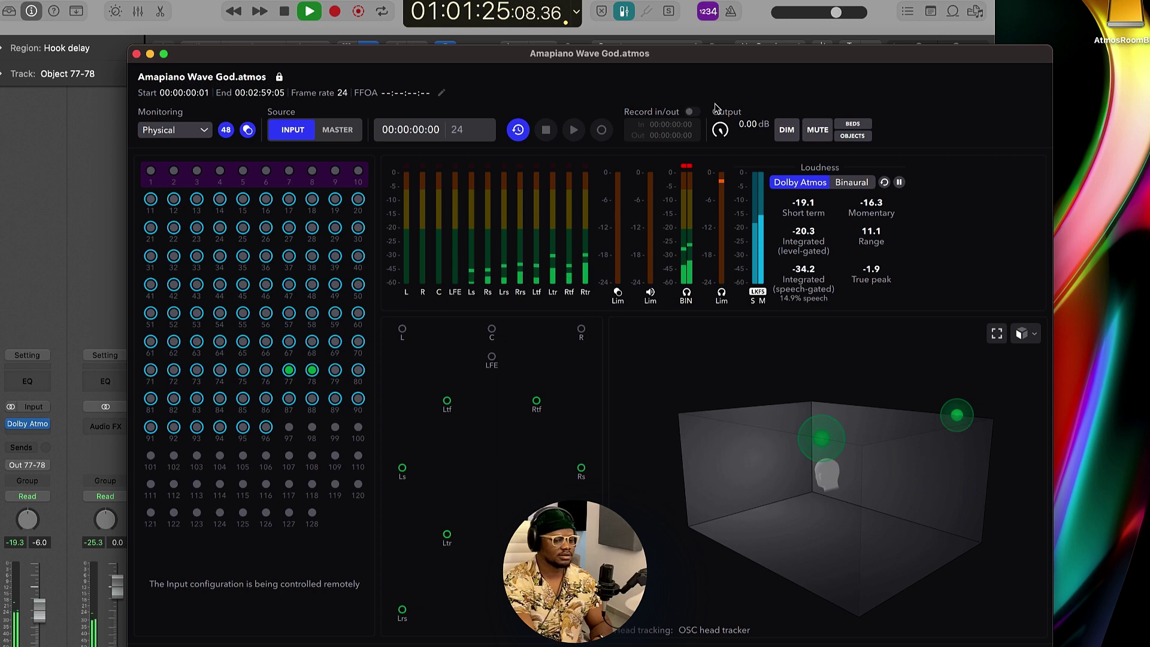
{"action": "key", "text": "space"}
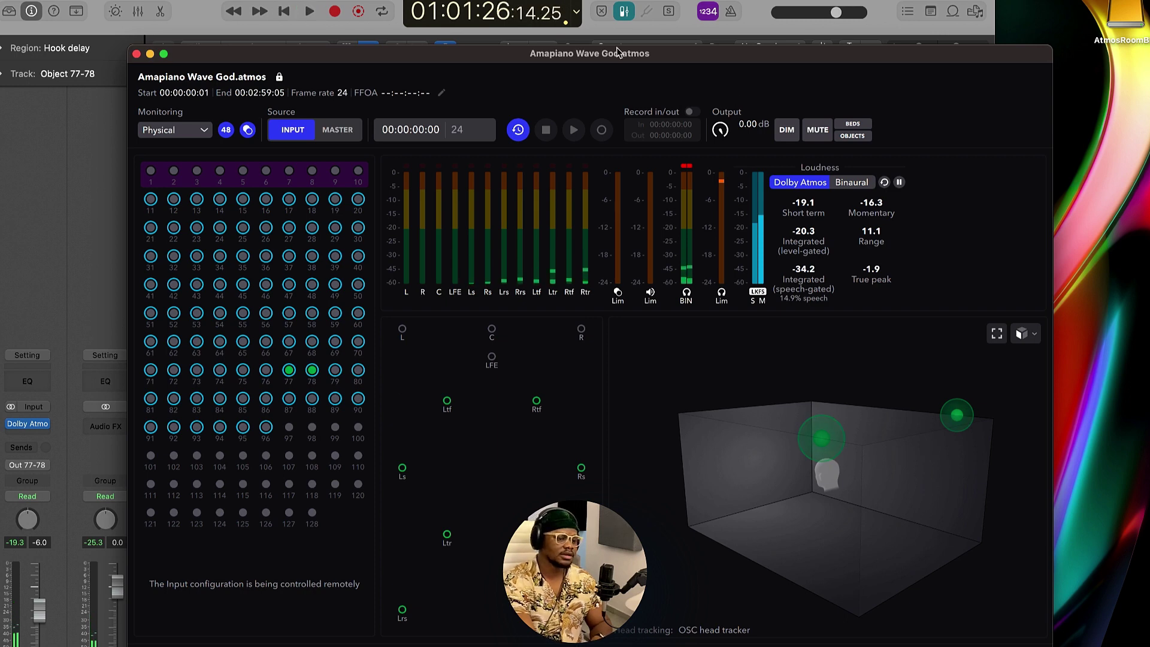
{"action": "left_click", "coordinate": [687, 4]}
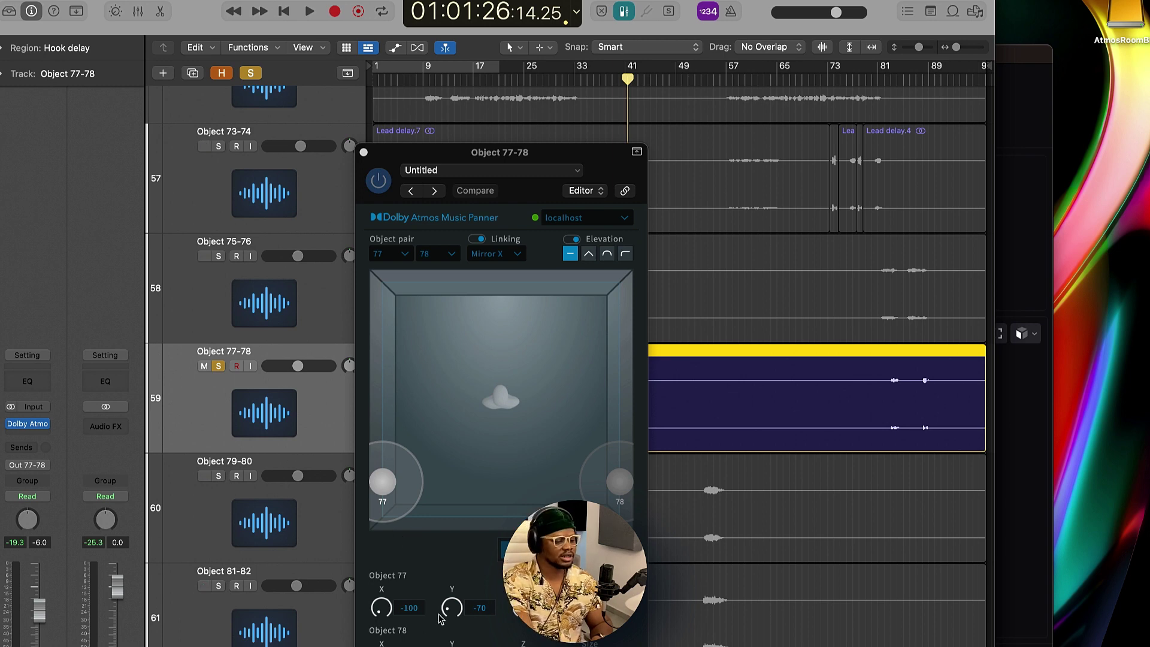
{"action": "left_click", "coordinate": [1016, 59]}
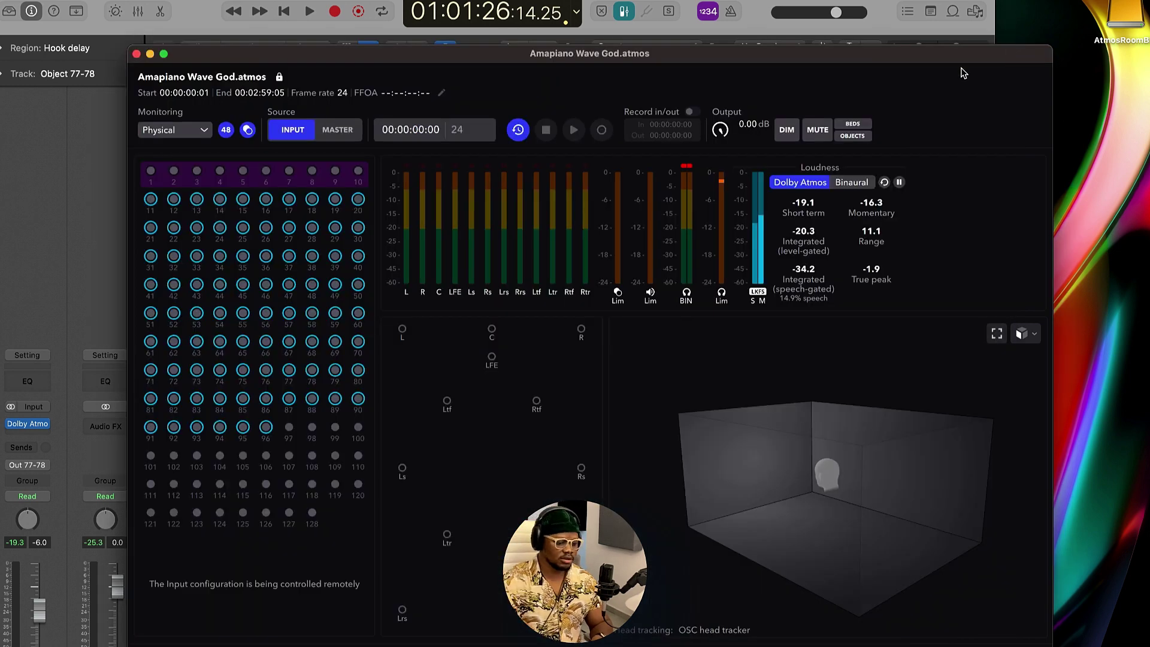
{"action": "key", "text": "space"}
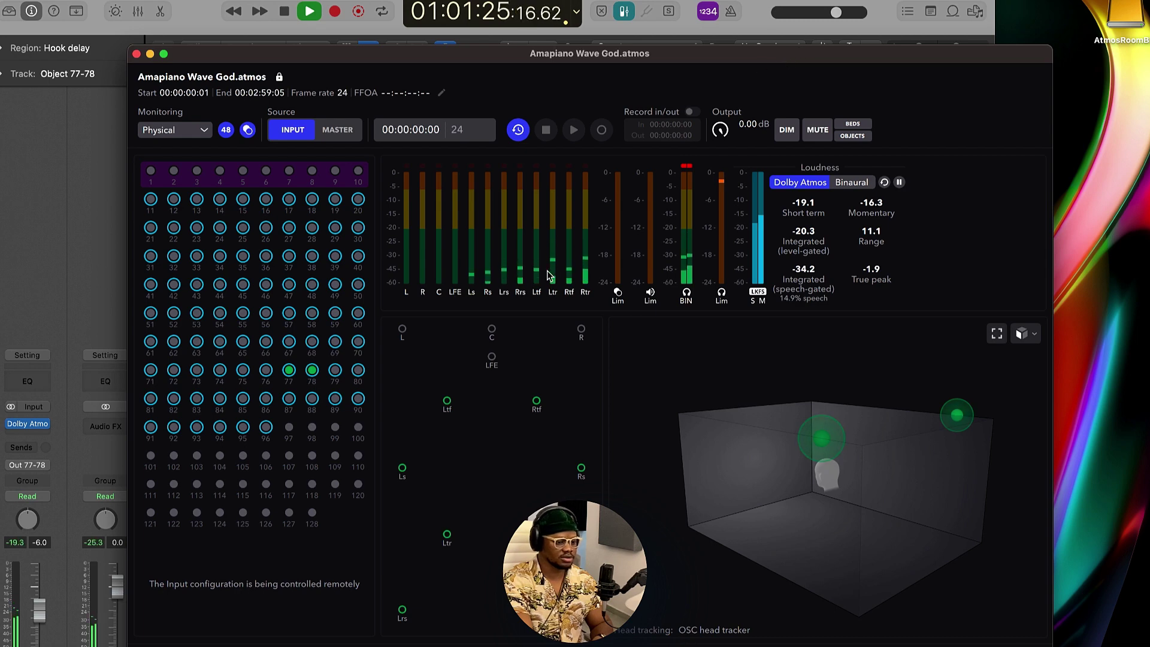
{"action": "key", "text": "space"}
Switch back to Logic Pro and move the solo from Object 77-78 to the Adlib reverb track, Object 79-80
{"action": "left_click", "coordinate": [203, 4]}
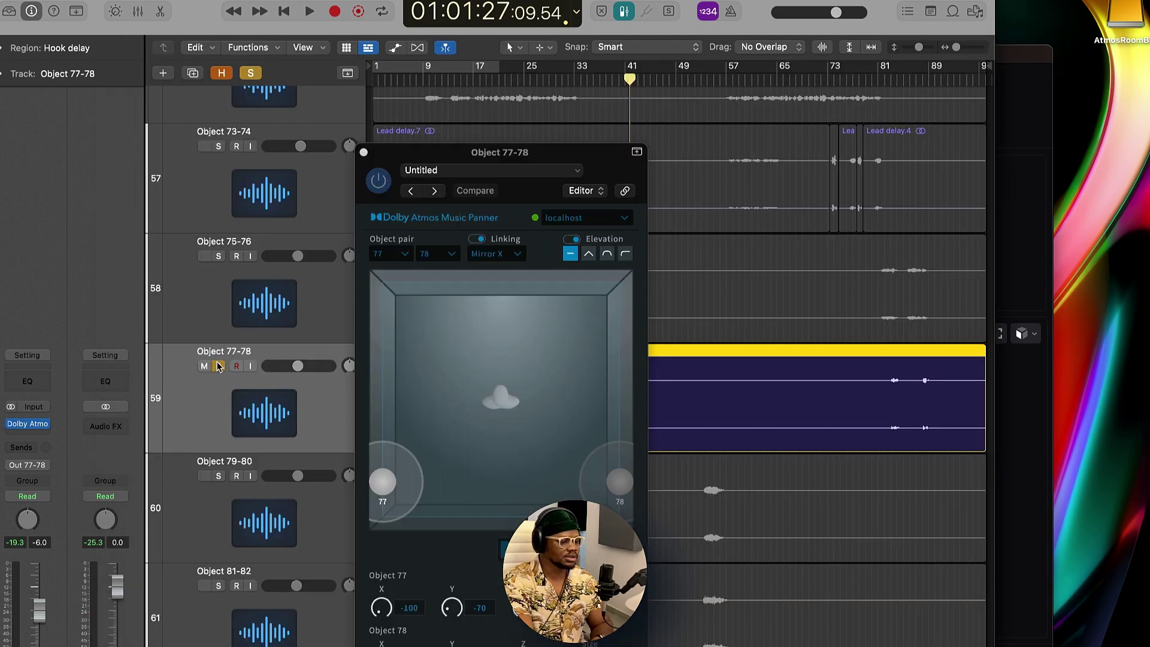
{"action": "left_click", "coordinate": [218, 366]}
{"action": "left_click", "coordinate": [351, 477]}
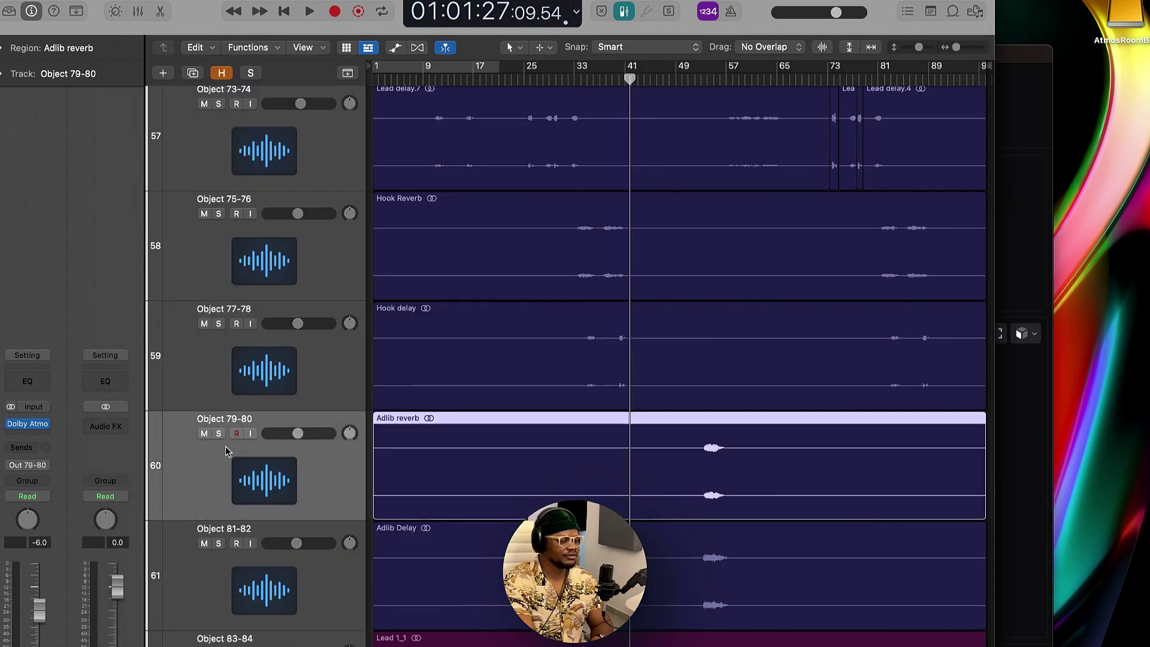
{"action": "left_click", "coordinate": [220, 434]}
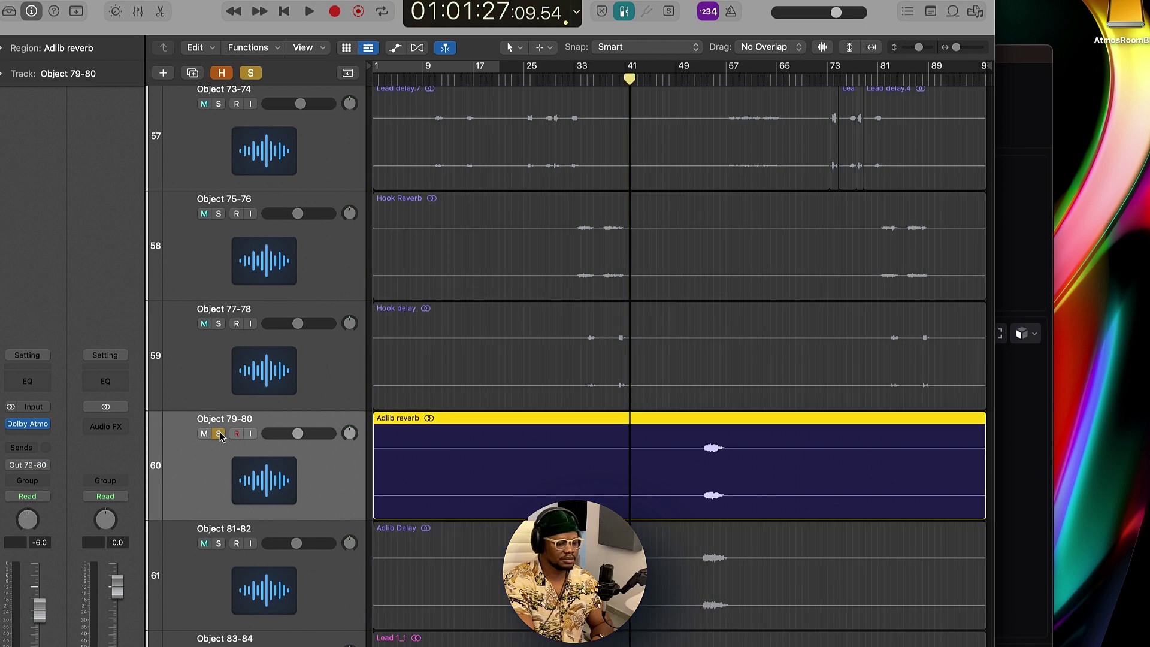
Play the Adlib reverb from about bar 53 with the Object 79-80 Dolby Atmos Music Panner open
{"action": "left_click", "coordinate": [694, 81]}
{"action": "left_click", "coordinate": [707, 83]}
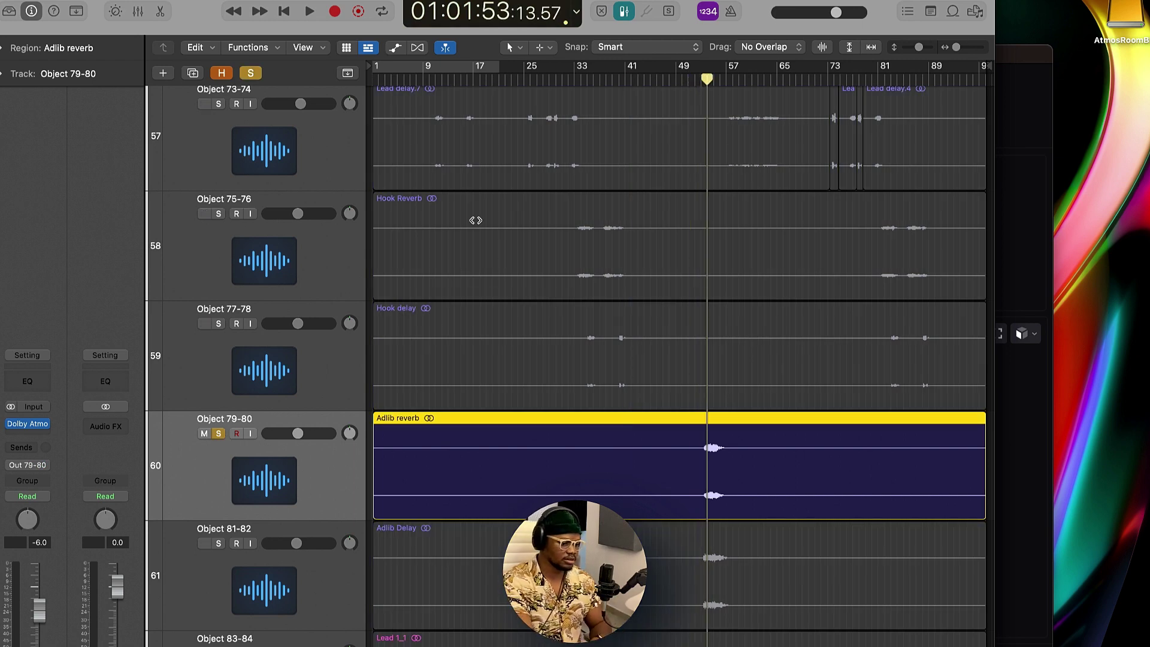
{"action": "key", "text": "space"}
{"action": "key", "text": "v"}
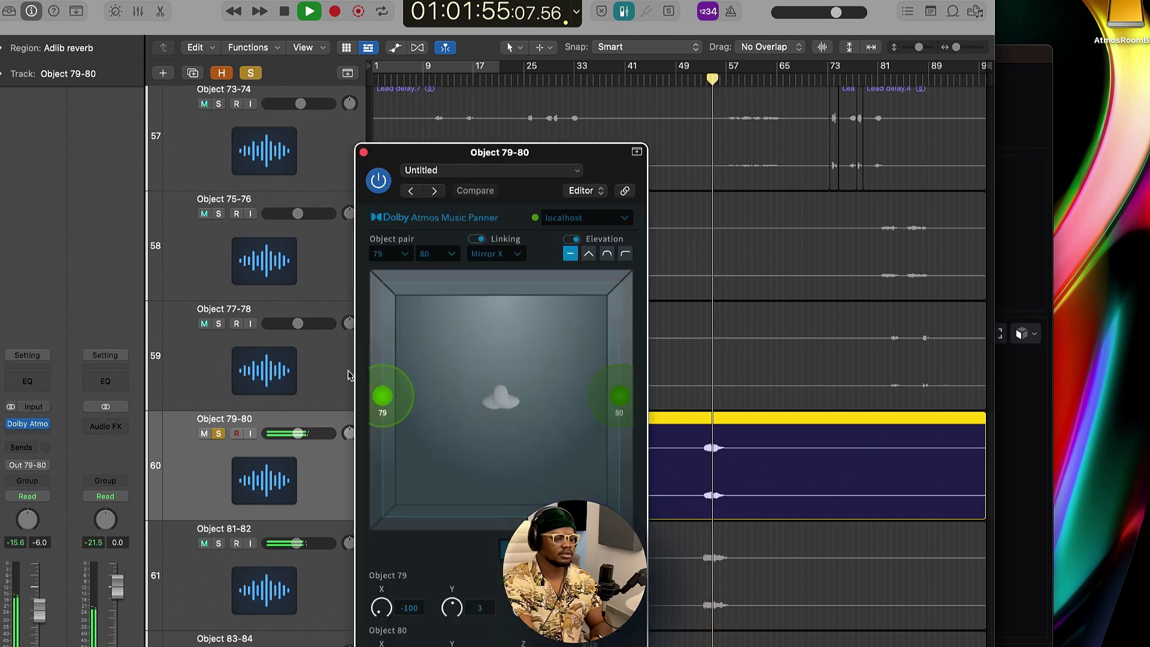
{"action": "key", "text": "space"}
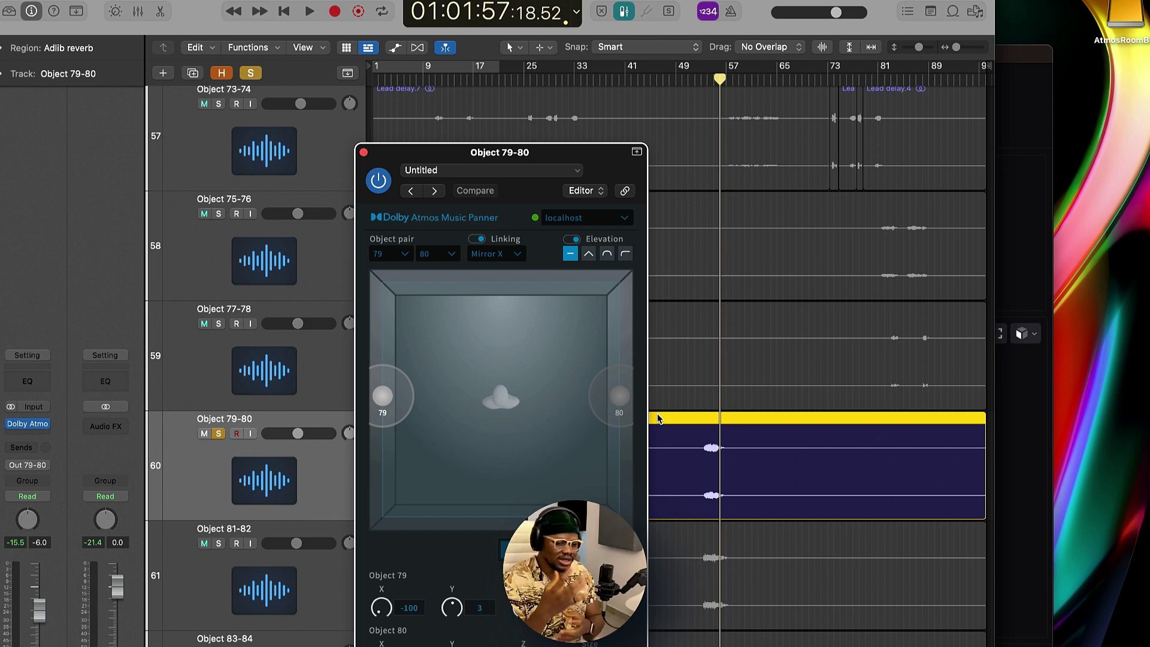
Close the Object 79-80 panner, play the soloed Adlib Delay track, and examine objects 81 and 82 in the Dolby Atmos Renderer's room view
{"action": "left_click", "coordinate": [364, 153]}
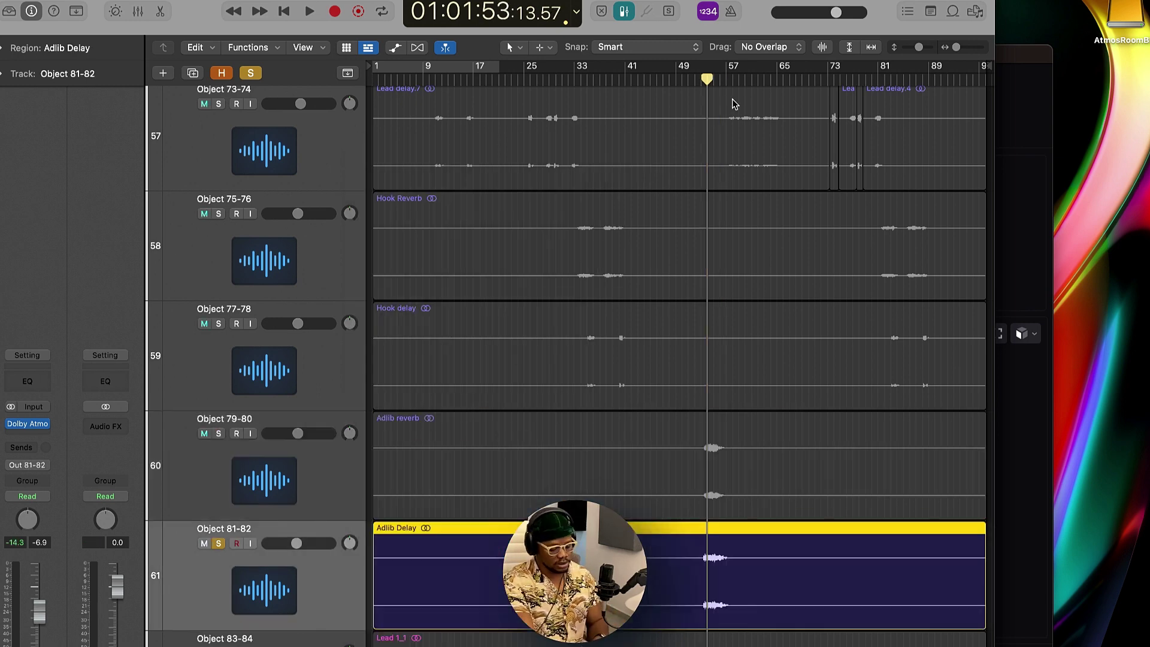
{"action": "key", "text": "space"}
{"action": "left_click", "coordinate": [1022, 56]}
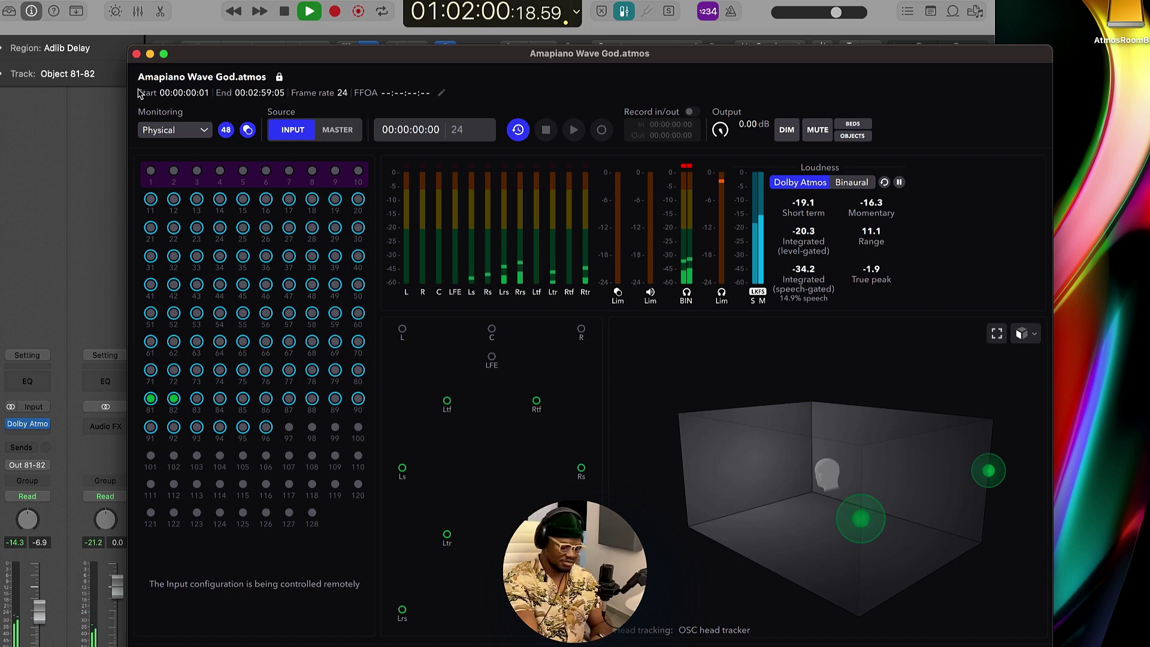
{"action": "key", "text": "space"}
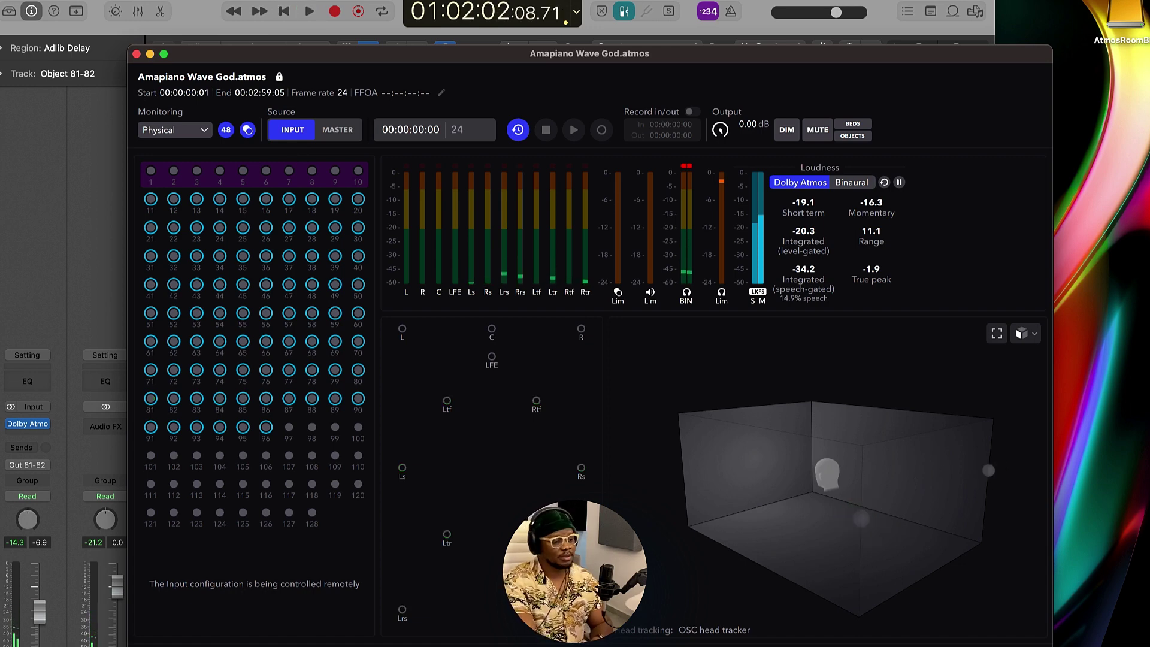
Return to Logic Pro and play the Adlib Delay from about bar 54 with the Object 81-82 Dolby Atmos Music Panner open
{"action": "left_click_drag", "start_coordinate": [220, 56], "coordinate": [218, 3]}
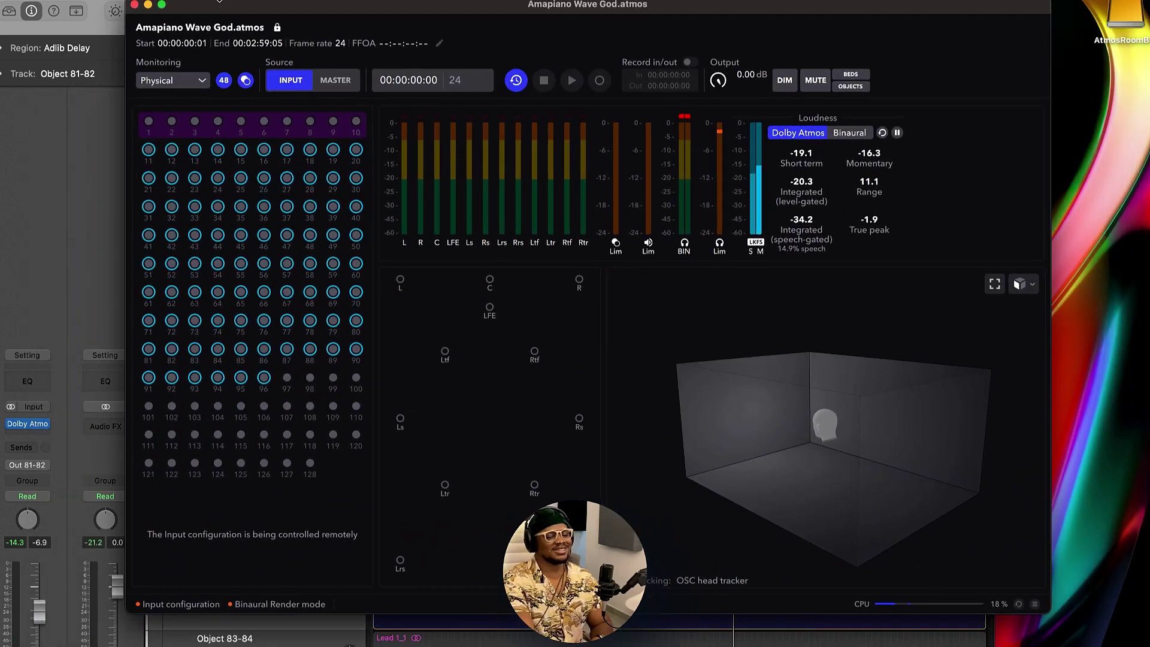
{"action": "left_click_drag", "start_coordinate": [150, 4], "coordinate": [245, 99]}
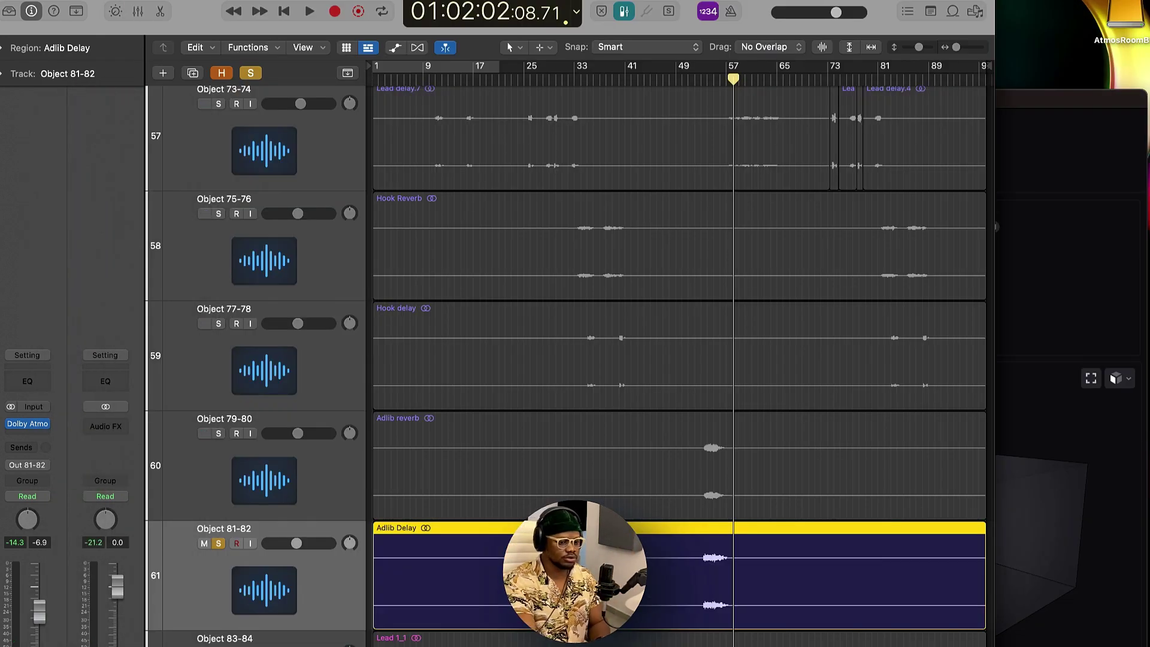
{"action": "double_click", "coordinate": [713, 81]}
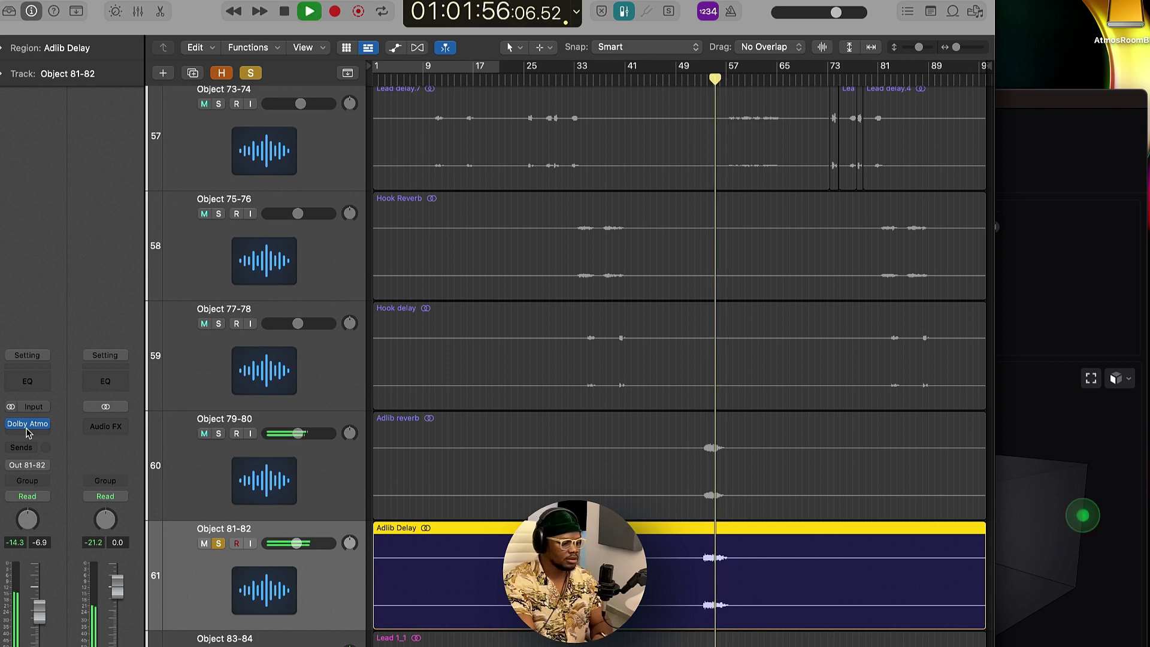
{"action": "left_click", "coordinate": [28, 424]}
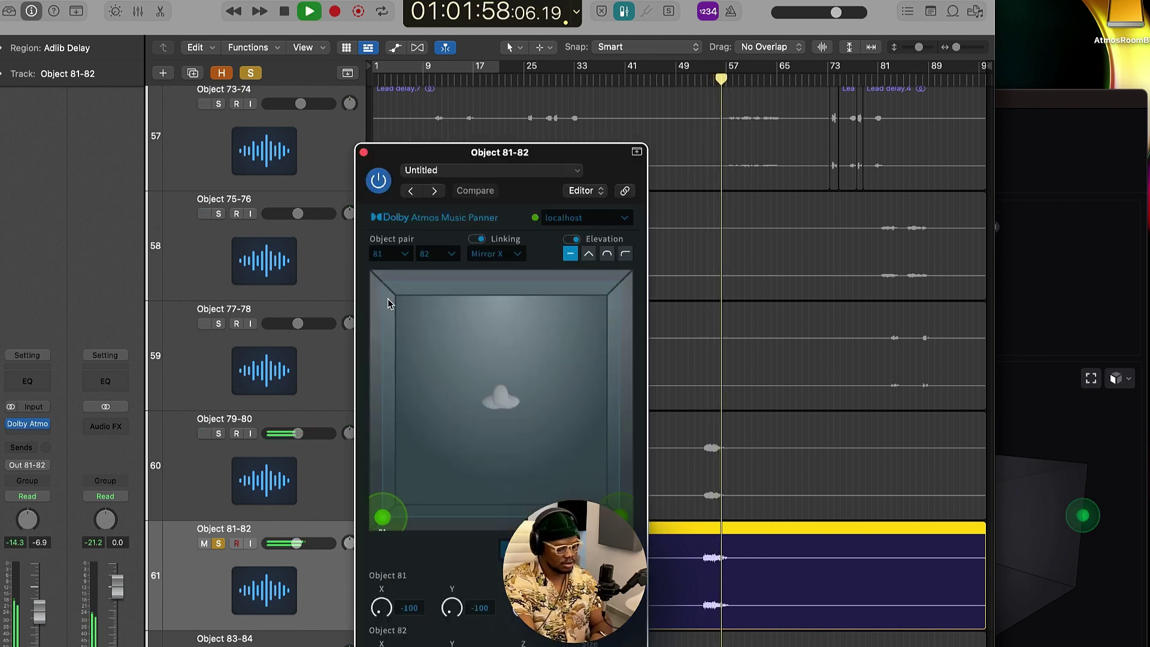
{"action": "key", "text": "space"}
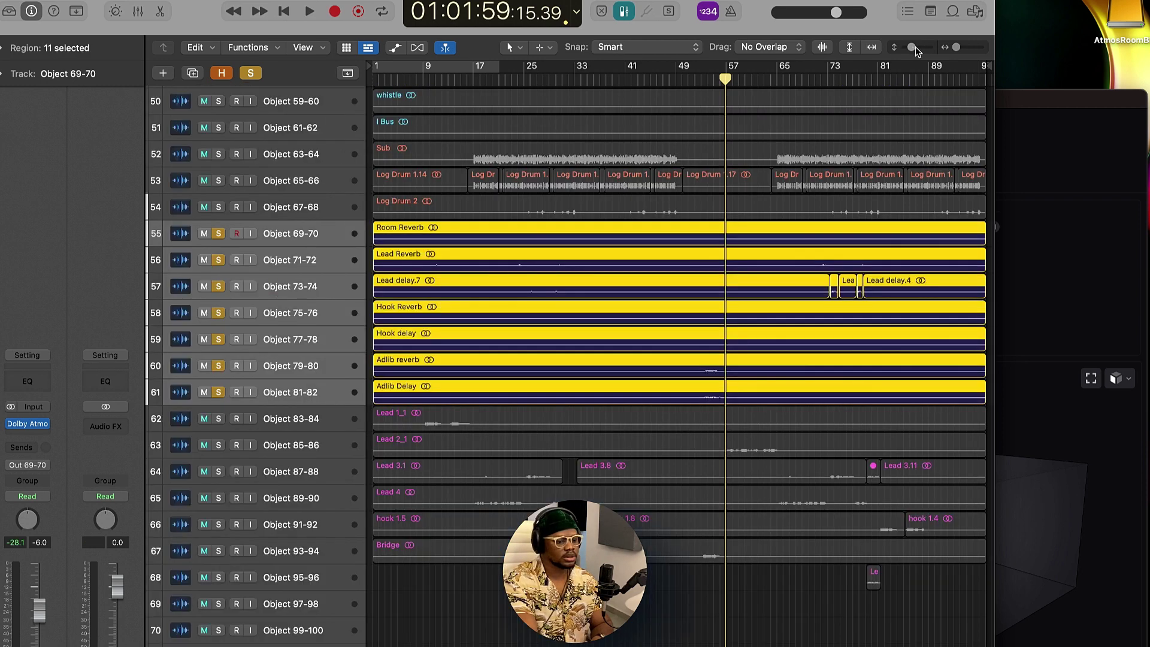
Enlarge the track height slightly and solo the lead, hook and bridge vocal tracks from Object 83-84 through Object 95-96
{"action": "left_click_drag", "start_coordinate": [913, 48], "coordinate": [916, 47]}
{"action": "scroll", "coordinate": [625, 431], "scroll_direction": "down", "scroll_amount": 5}
{"action": "scroll", "coordinate": [571, 426], "scroll_direction": "down", "scroll_amount": 2}
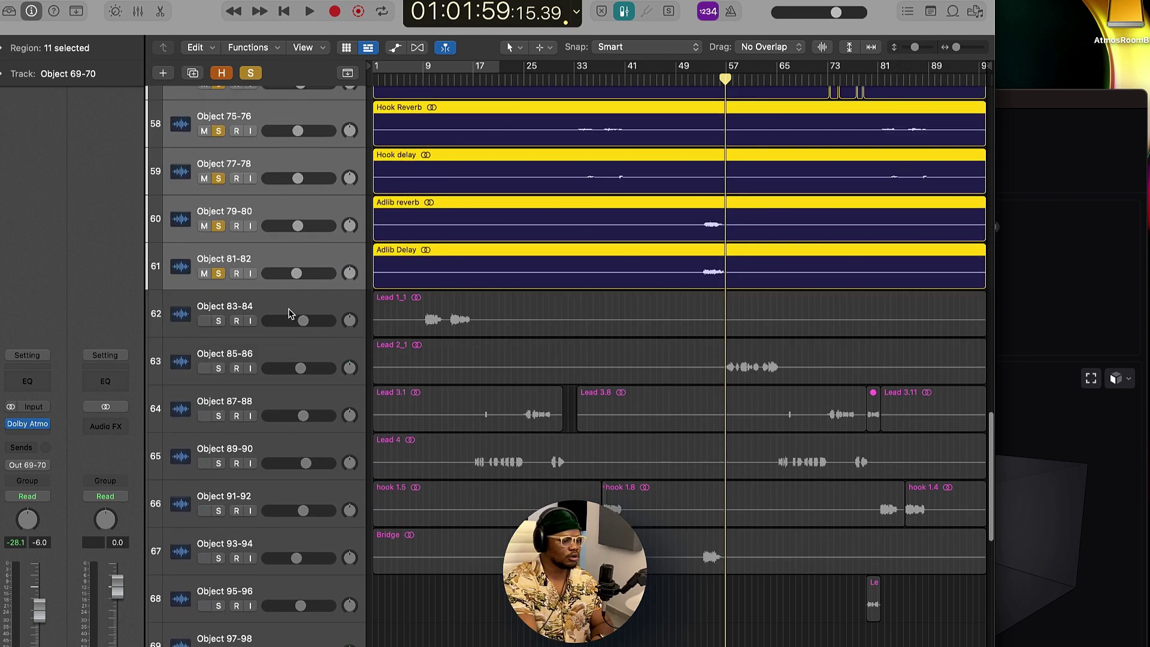
{"action": "left_click", "coordinate": [291, 313]}
{"action": "left_click_drag", "start_coordinate": [230, 319], "coordinate": [233, 548]}
{"action": "left_click", "coordinate": [219, 605]}
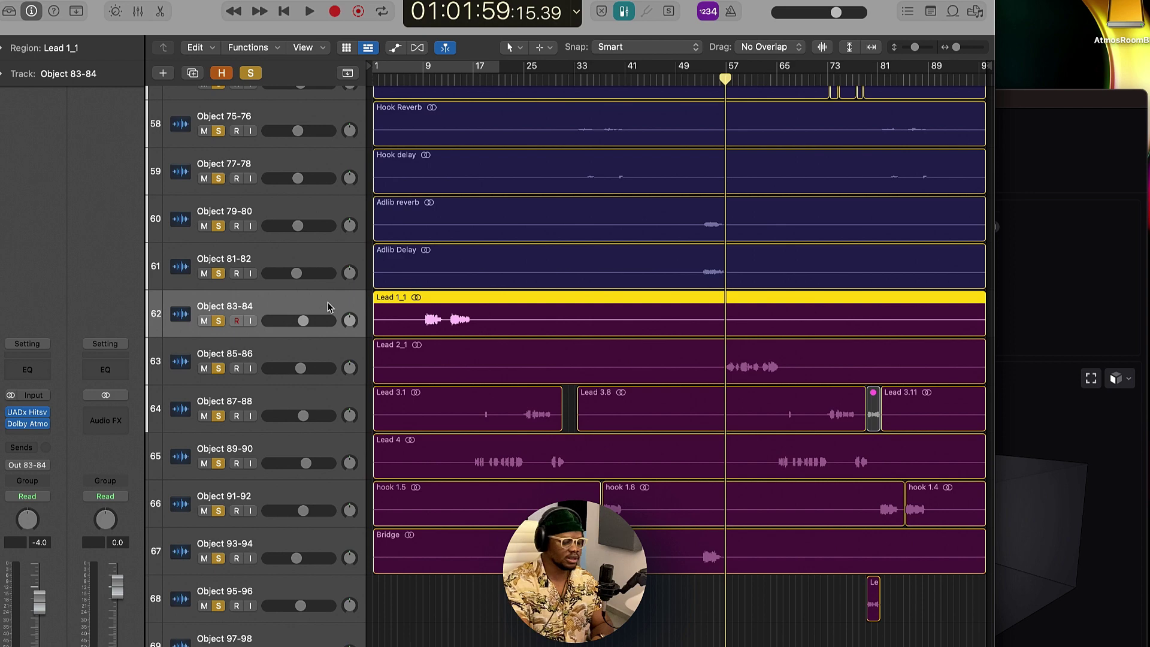
Show the mixer and examine the Dolby Atmos Binaural Settings on LTC 129, from the 7.1.2 bed inputs down to input 96
{"action": "key", "text": "x"}
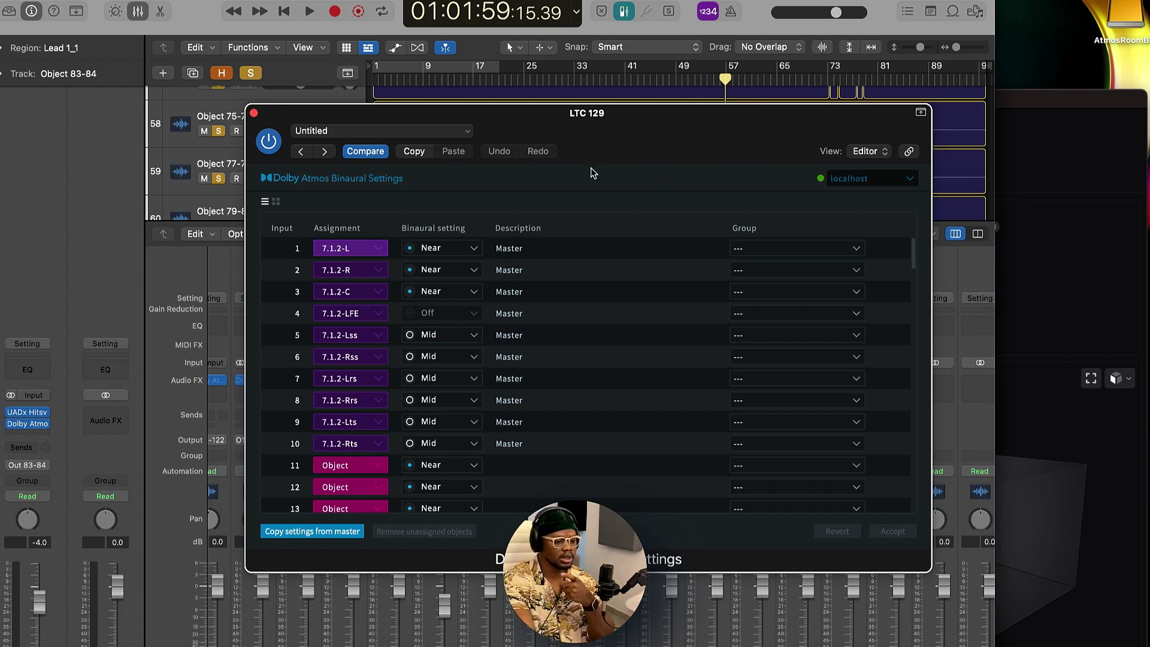
{"action": "left_click_drag", "start_coordinate": [589, 110], "coordinate": [628, 75]}
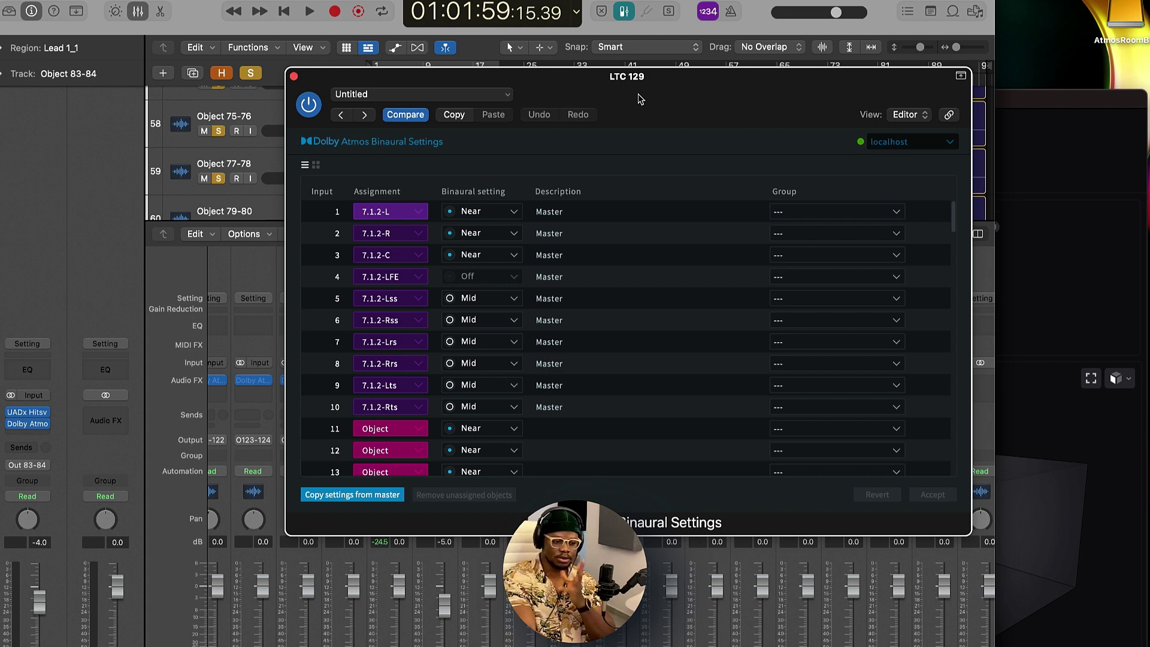
{"action": "scroll", "coordinate": [607, 369], "scroll_direction": "down", "scroll_amount": 10}
{"action": "scroll", "coordinate": [607, 369], "scroll_direction": "down", "scroll_amount": 5}
{"action": "left_click_drag", "start_coordinate": [474, 79], "coordinate": [513, 156]}
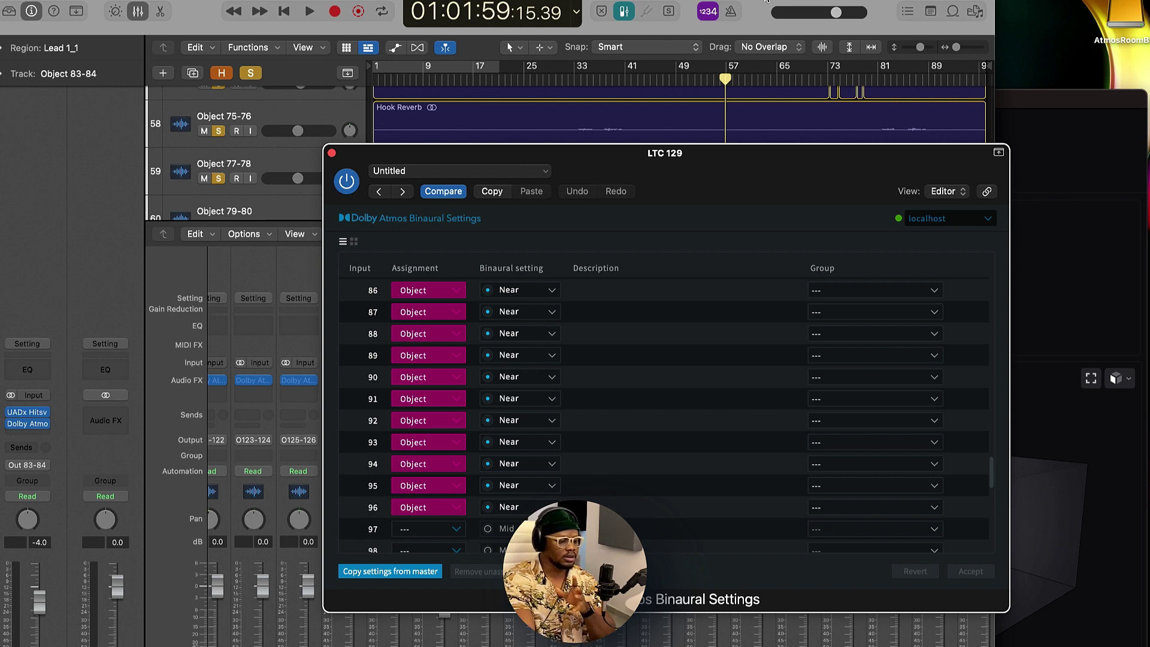
{"action": "left_click", "coordinate": [767, 1]}
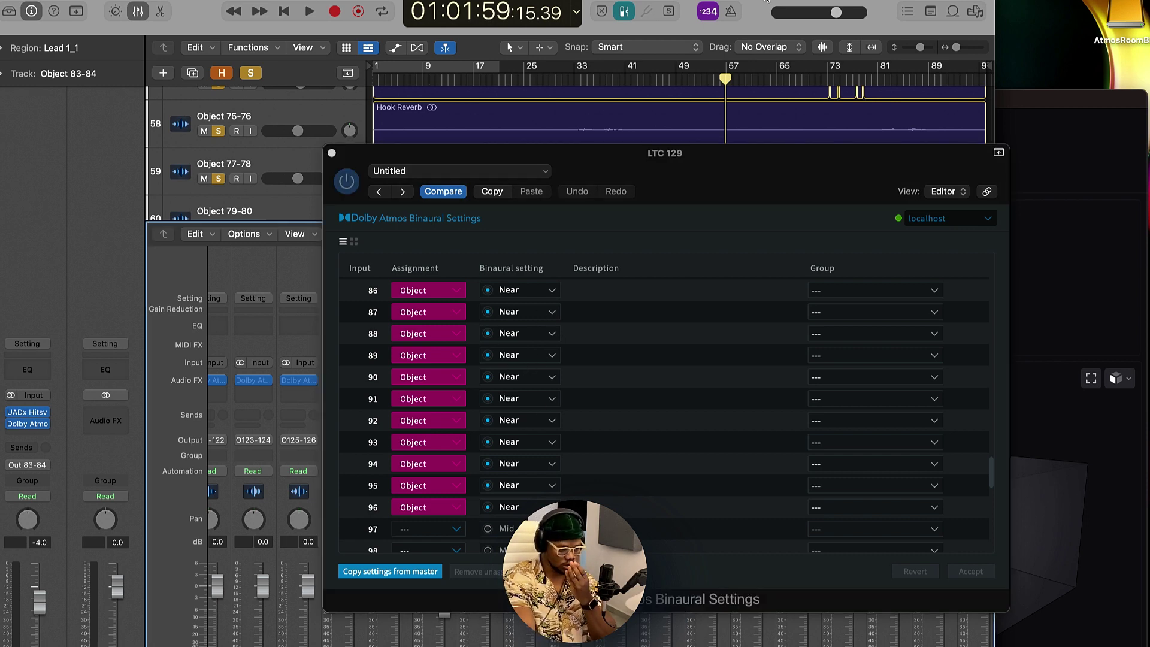
{"action": "left_click_drag", "start_coordinate": [686, 178], "coordinate": [719, 173]}
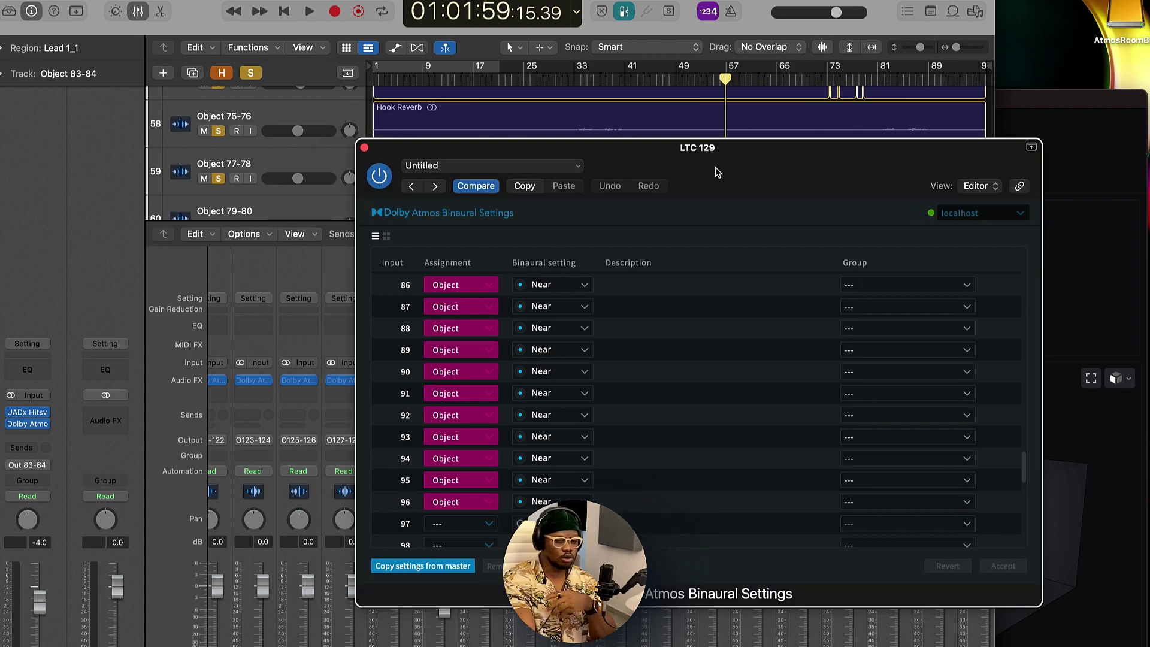
Hide the mixer, view the binaural setting options for input 96 without changing them, and close the LTC 129 plug-in window
{"action": "key", "text": "x"}
{"action": "left_click_drag", "start_coordinate": [641, 157], "coordinate": [615, 108]}
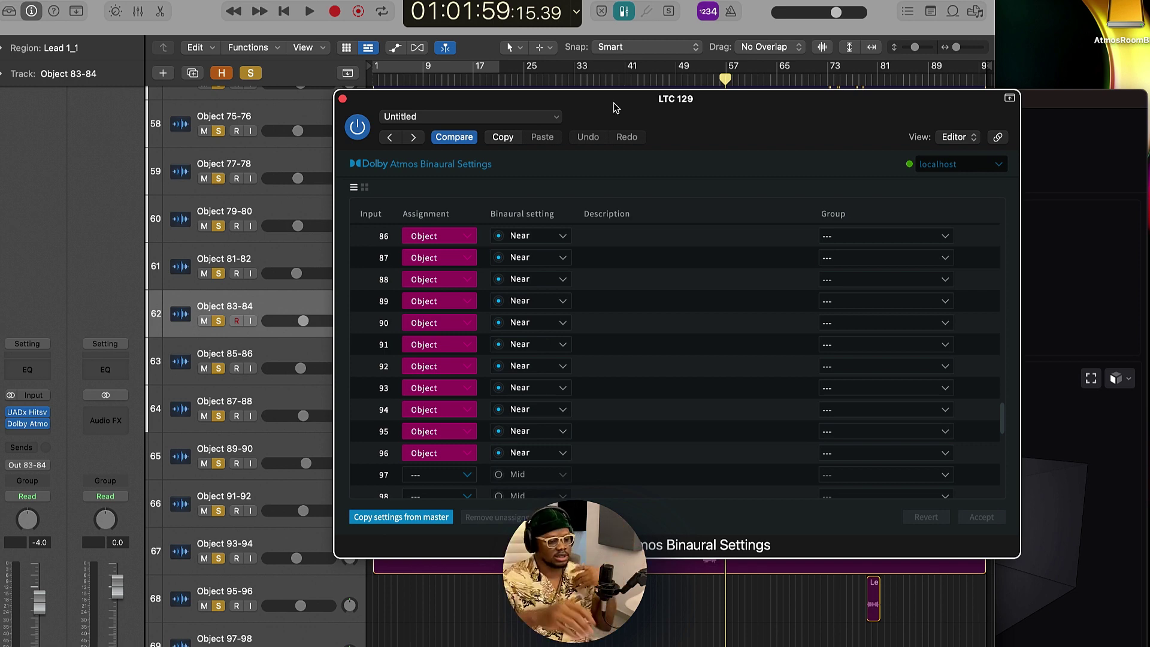
{"action": "left_click", "coordinate": [527, 453]}
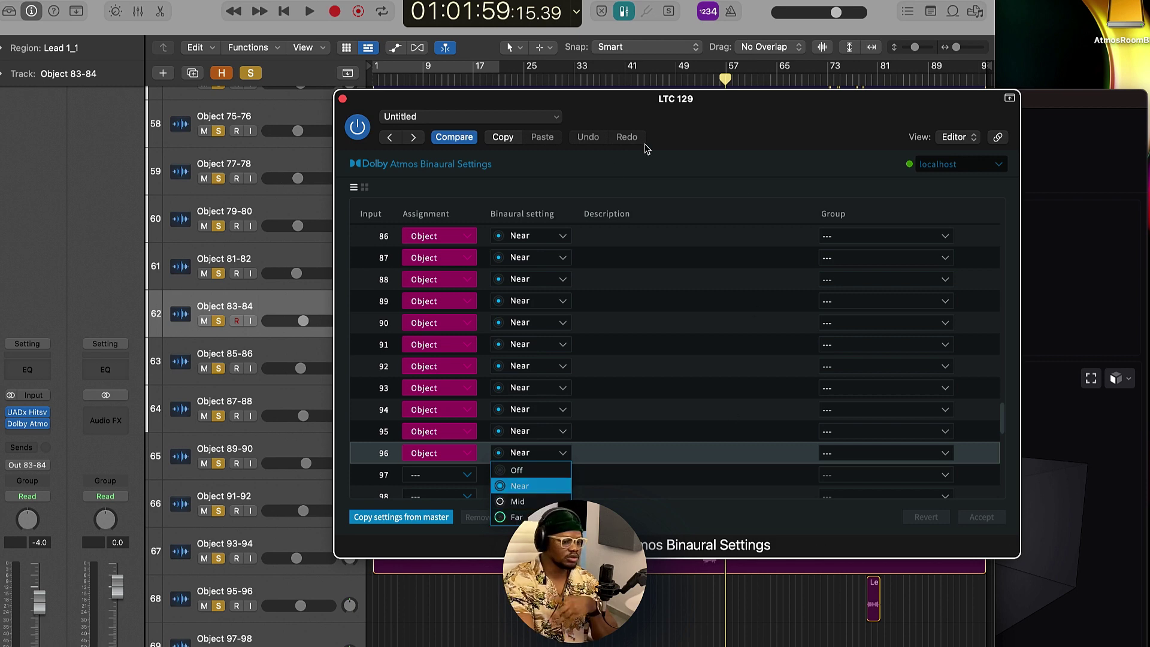
{"action": "left_click", "coordinate": [657, 457]}
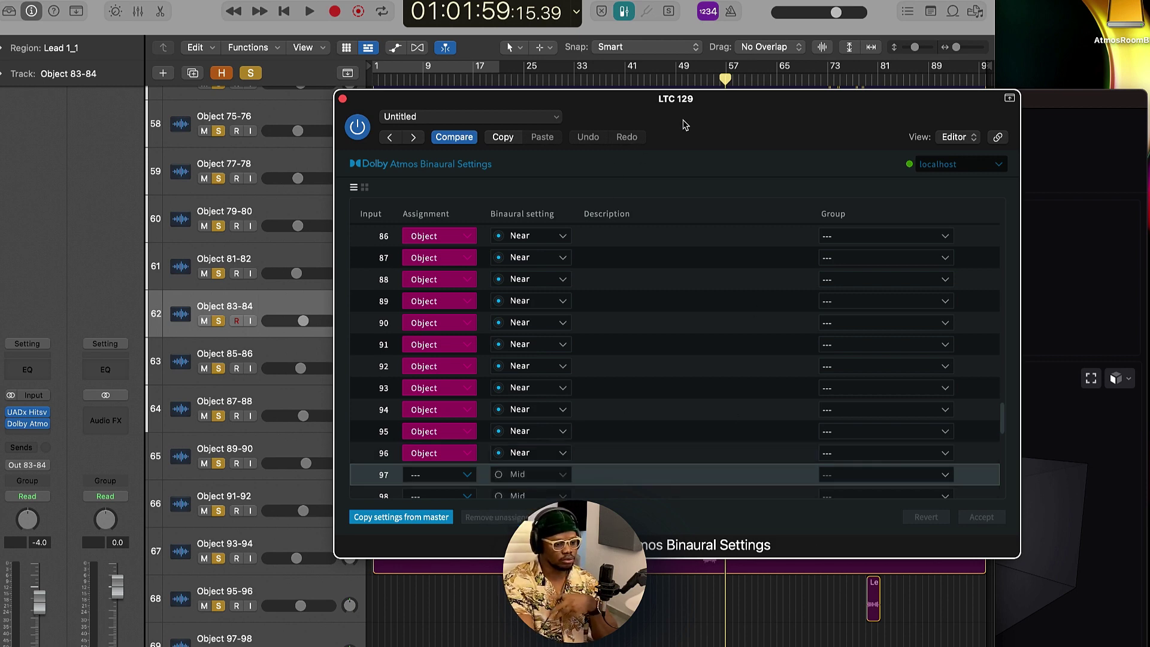
{"action": "left_click_drag", "start_coordinate": [718, 109], "coordinate": [685, 55]}
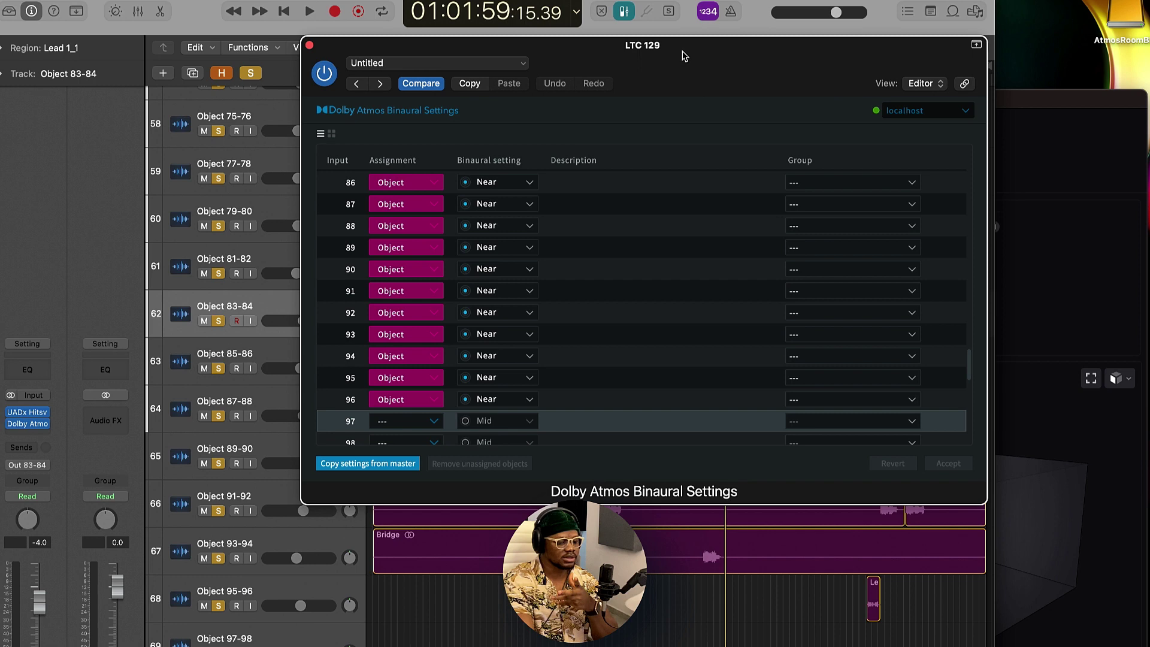
{"action": "left_click", "coordinate": [309, 45]}
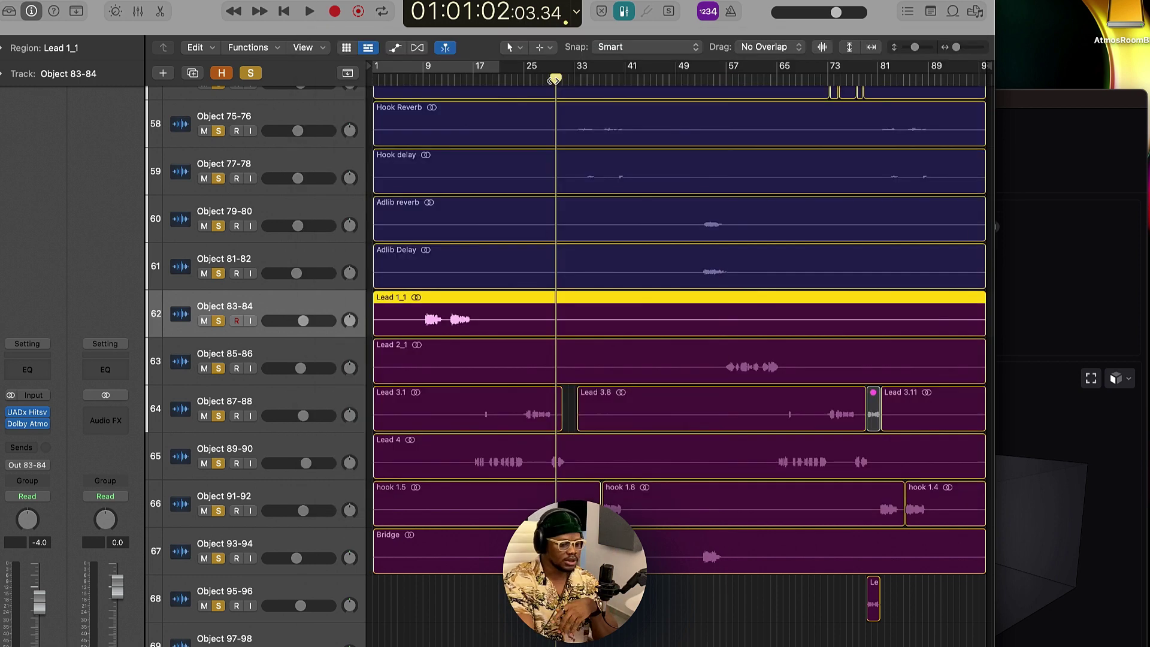
Play the Lead 1_1 vocal on Object 83-84 from the start of its first phrase, and stop after a couple of seconds
{"action": "left_click", "coordinate": [429, 80]}
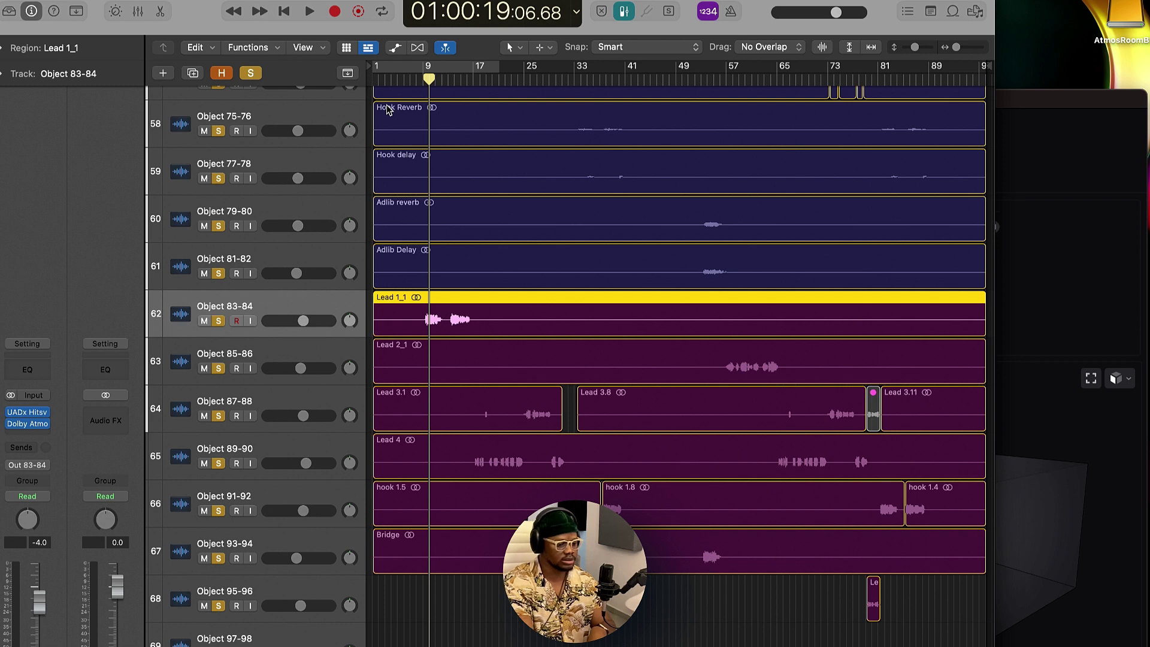
{"action": "key", "text": "space"}
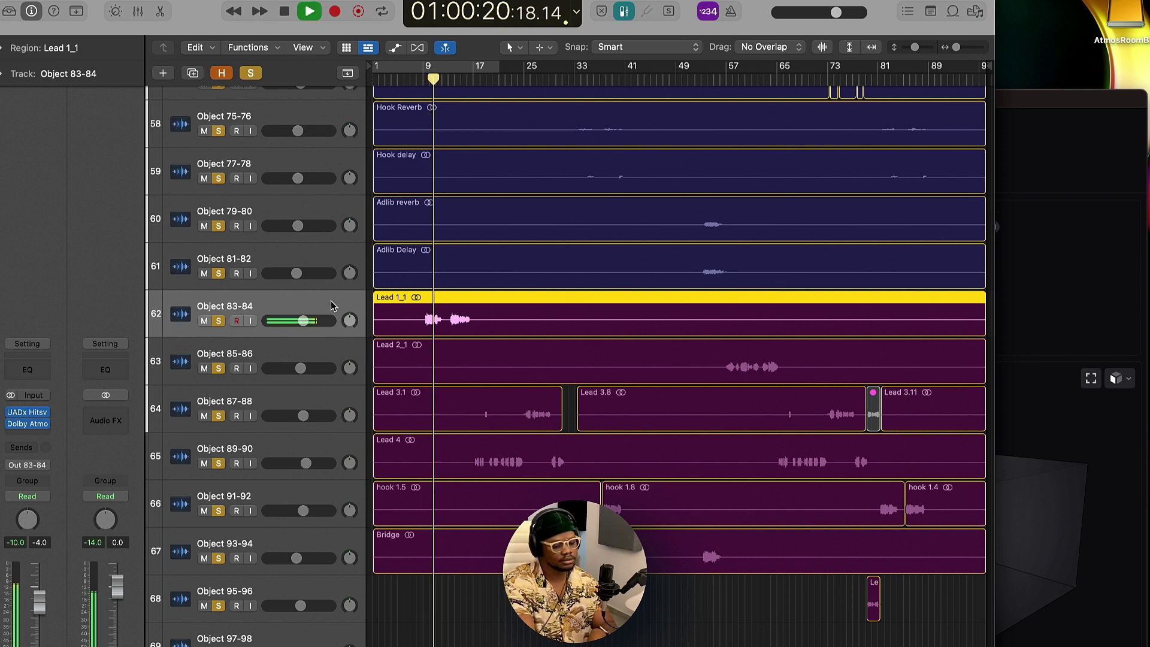
{"action": "key", "text": "space"}
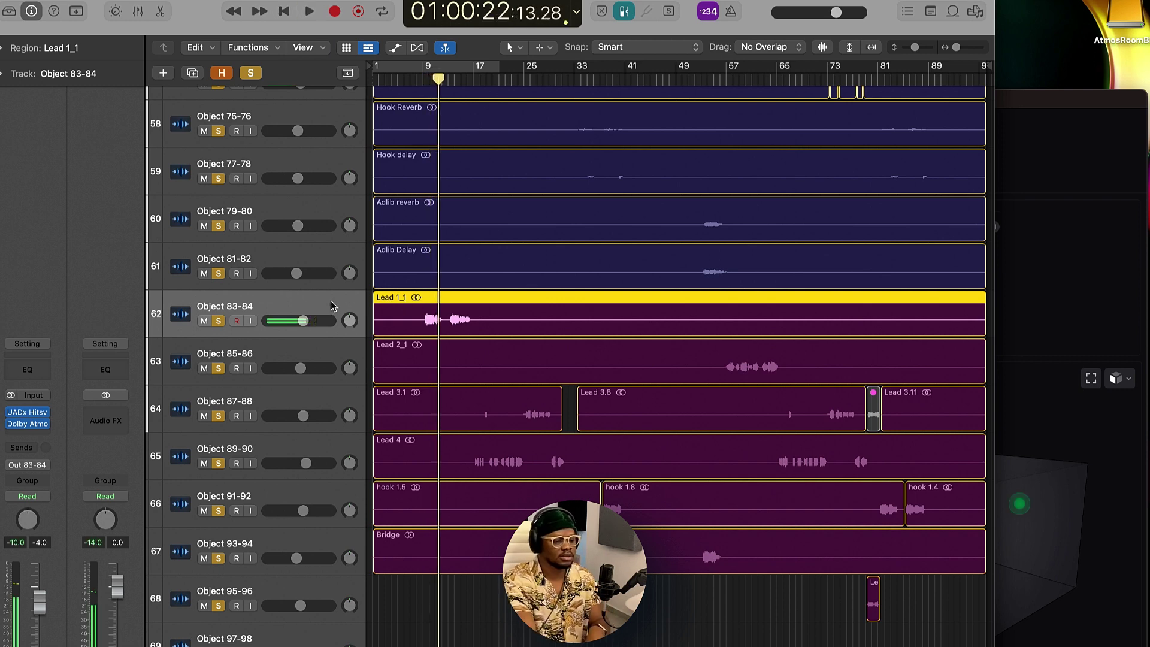
Open the Object 83-84 Dolby Atmos Music Panner and reposition its window to examine the lead vocal's full object coordinates
{"action": "left_click", "coordinate": [27, 424]}
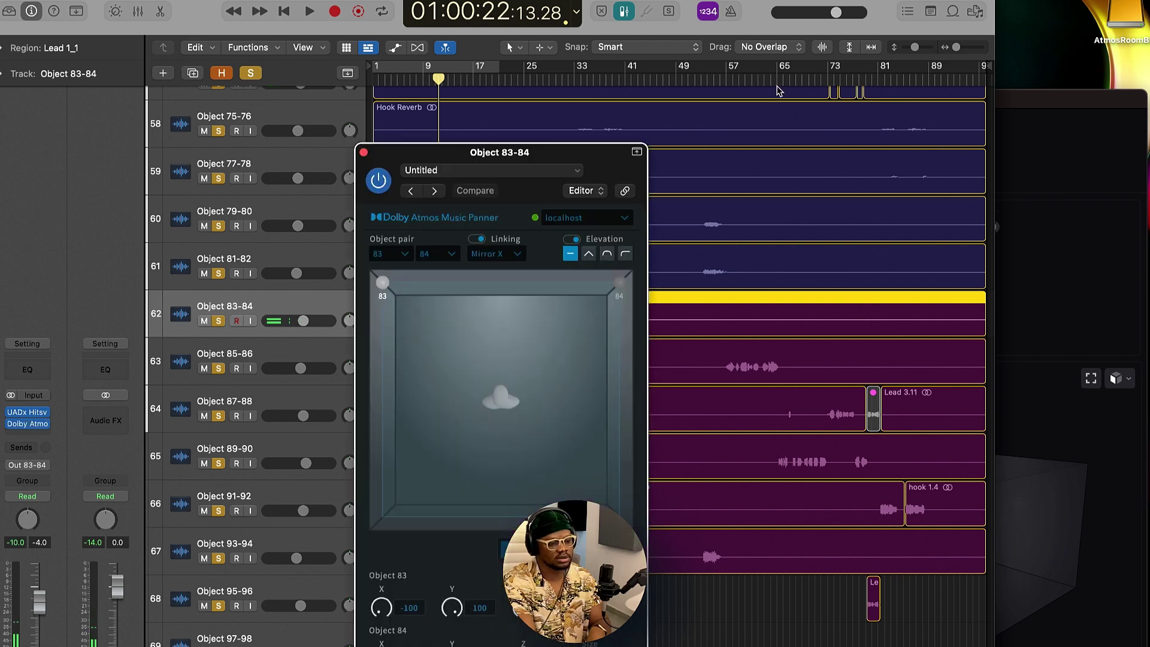
{"action": "left_click_drag", "start_coordinate": [624, 156], "coordinate": [651, 33]}
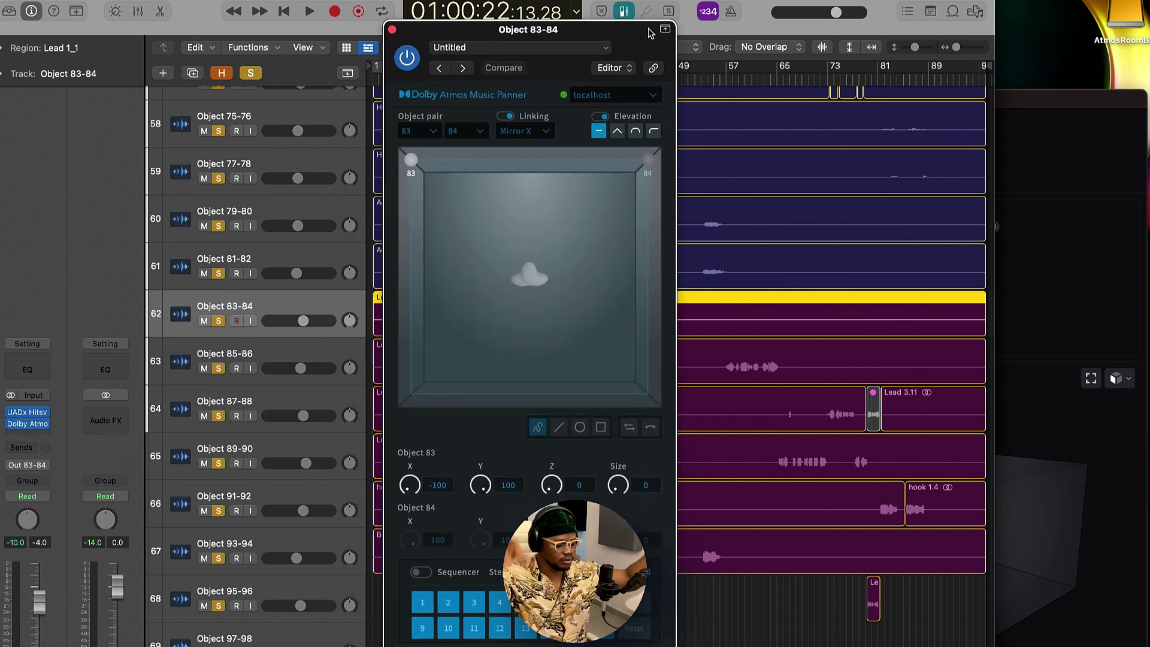
{"action": "left_click_drag", "start_coordinate": [650, 33], "coordinate": [615, 36]}
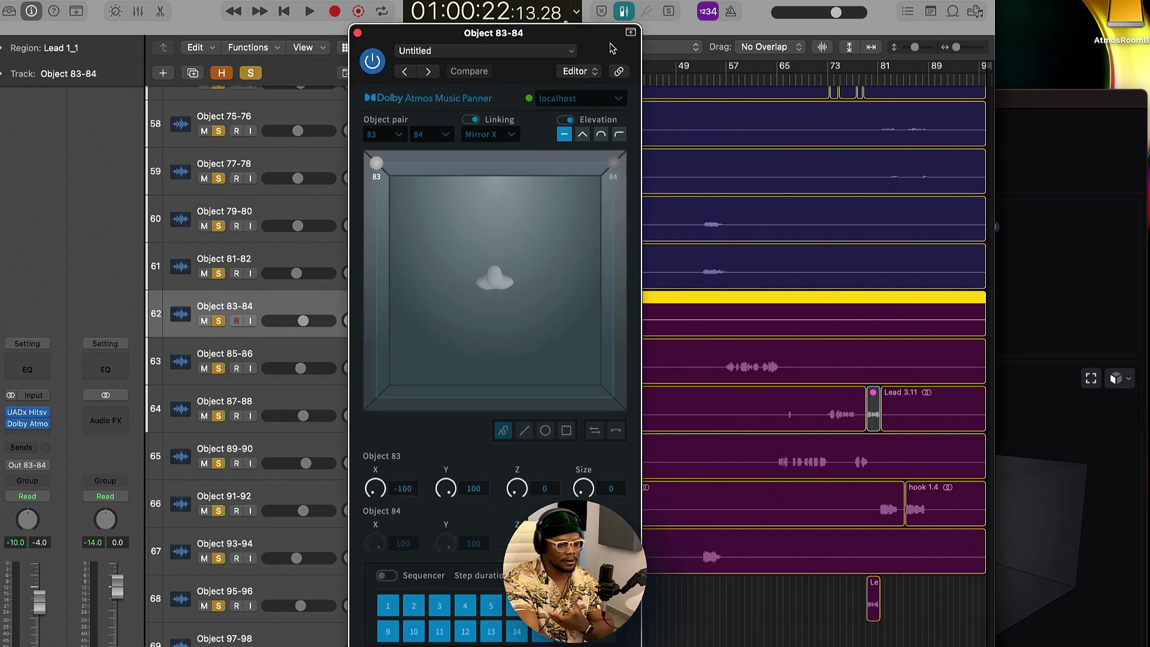
{"action": "left_click_drag", "start_coordinate": [608, 42], "coordinate": [615, 36]}
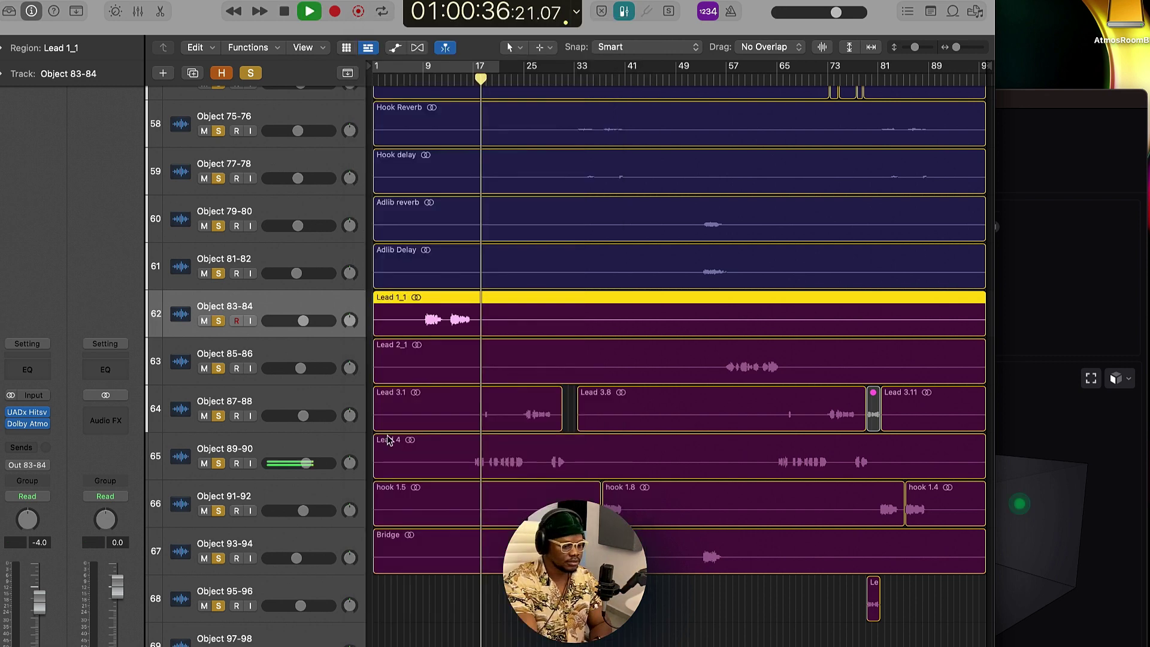
During playback, select the Lead 4 track, Object 89-90, open its panner, and examine the active objects in the Dolby Atmos Renderer
{"action": "left_click", "coordinate": [323, 402]}
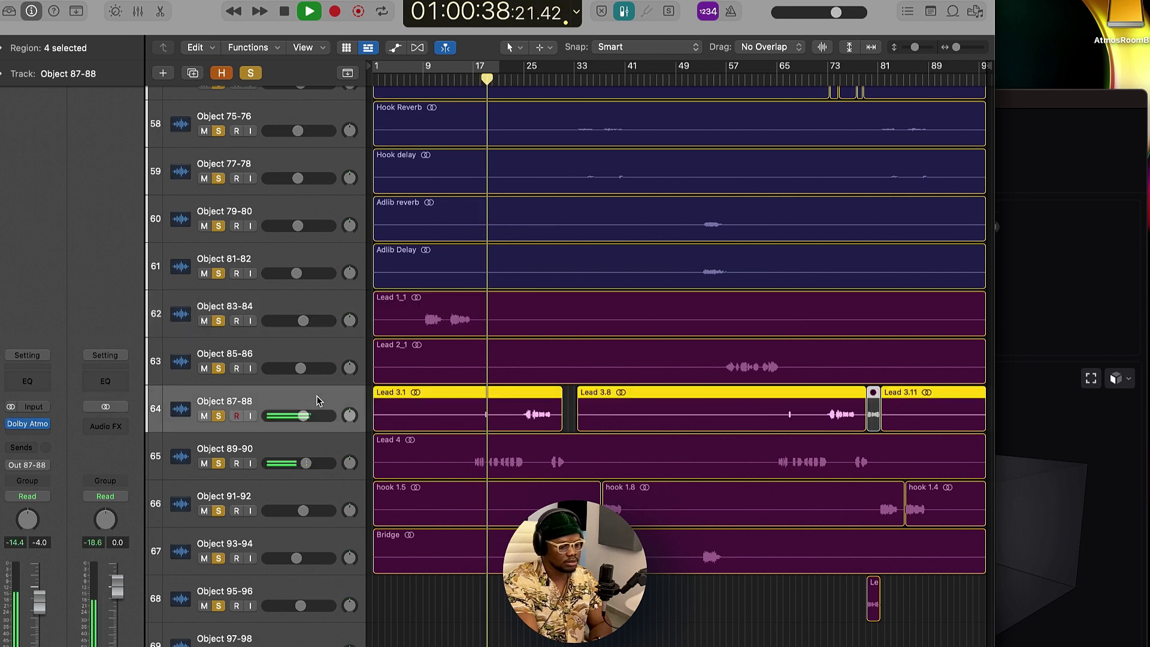
{"action": "left_click", "coordinate": [329, 469]}
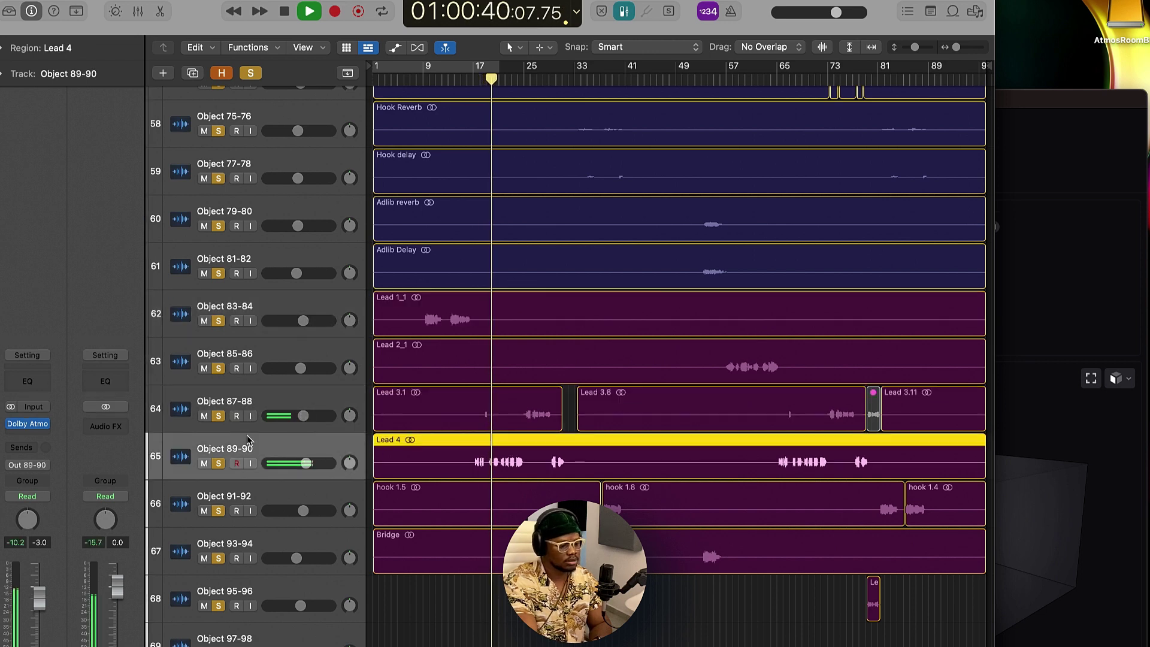
{"action": "left_click", "coordinate": [30, 424]}
{"action": "left_click", "coordinate": [1058, 109]}
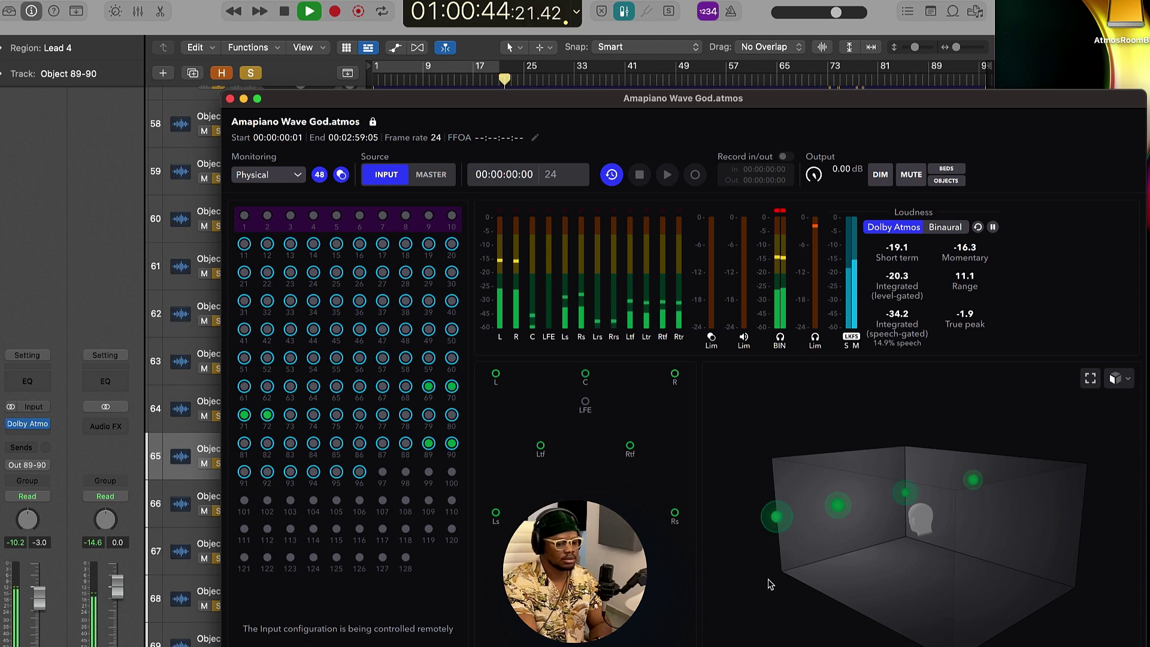
{"action": "left_click_drag", "start_coordinate": [854, 101], "coordinate": [812, 0]}
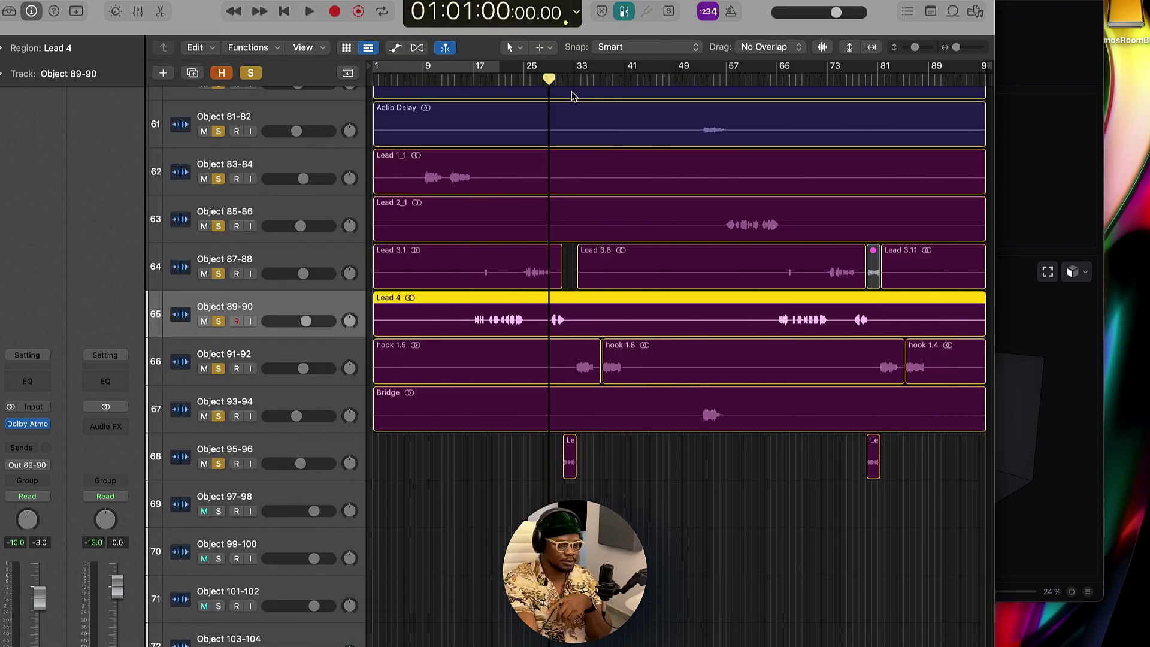
Play Object 95-96 from its first region with its panner open, and switch to the Dolby Atmos Renderer to examine the room view
{"action": "left_click", "coordinate": [562, 80]}
{"action": "left_click", "coordinate": [272, 442]}
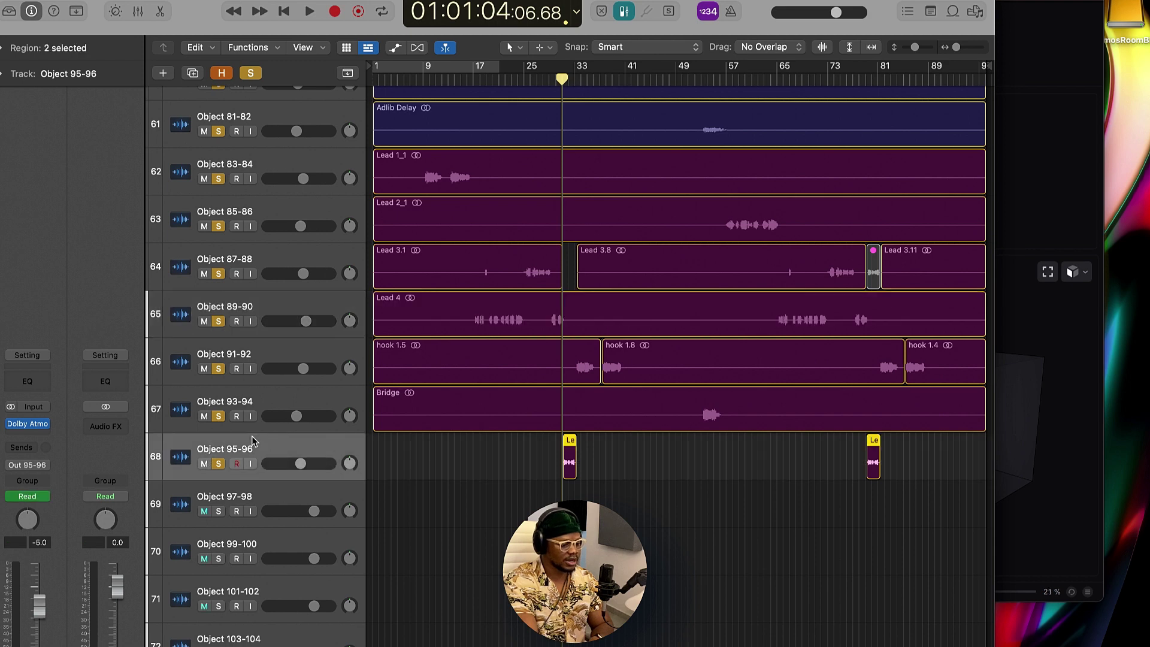
{"action": "left_click", "coordinate": [27, 424]}
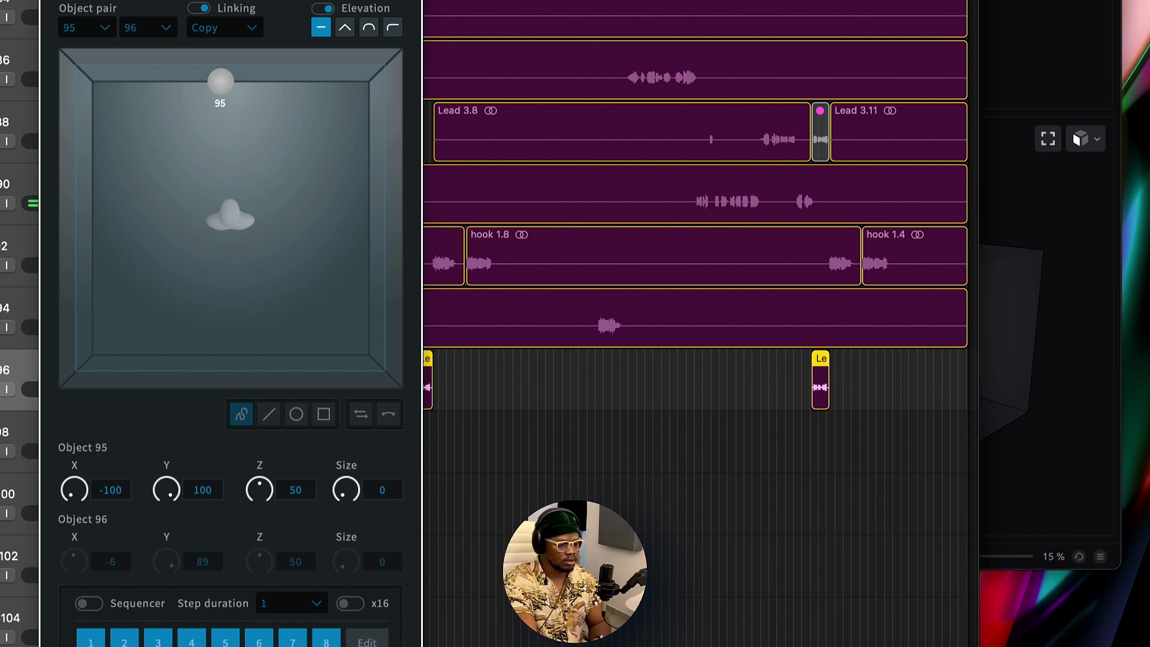
{"action": "left_click_drag", "start_coordinate": [230, 1], "coordinate": [237, 0]}
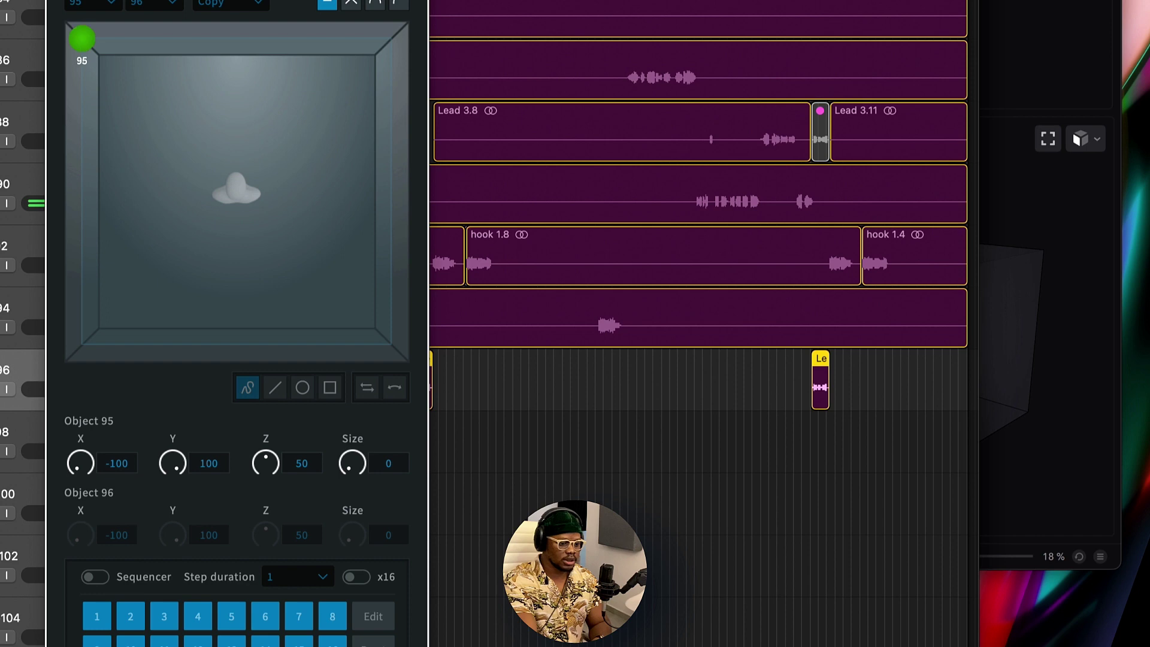
{"action": "key", "text": "super+Tab"}
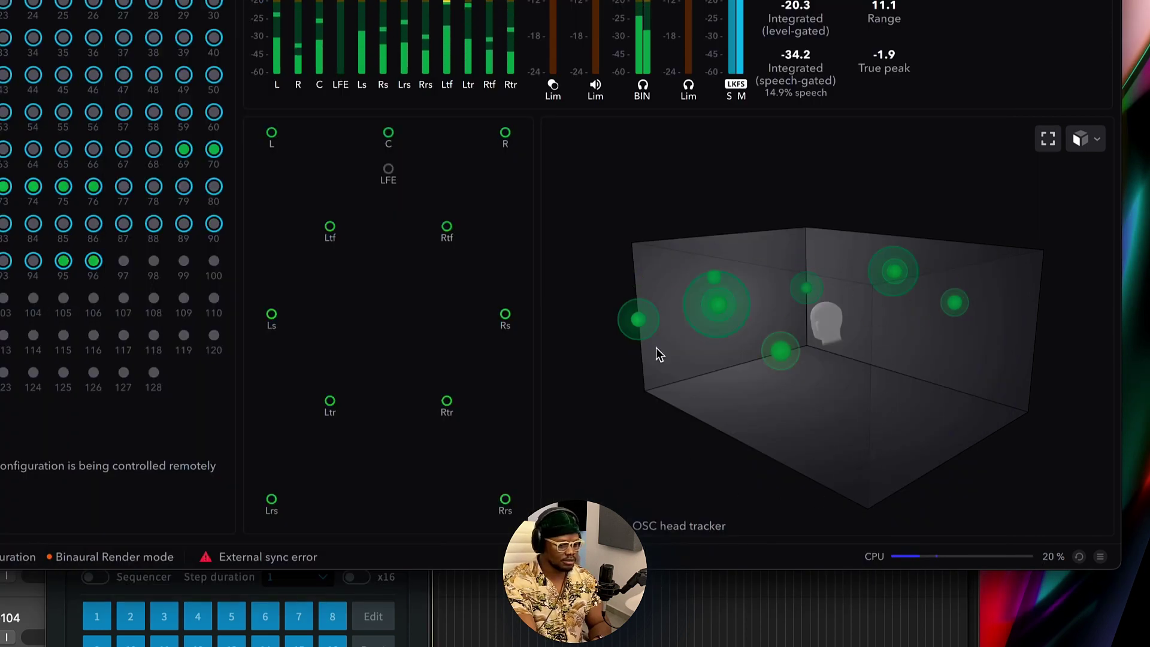
Compare Object 95-96's panner position with the active objects in the Dolby Atmos Renderer during playback, returning to the Logic Pro project
{"action": "key", "text": "super+Tab"}
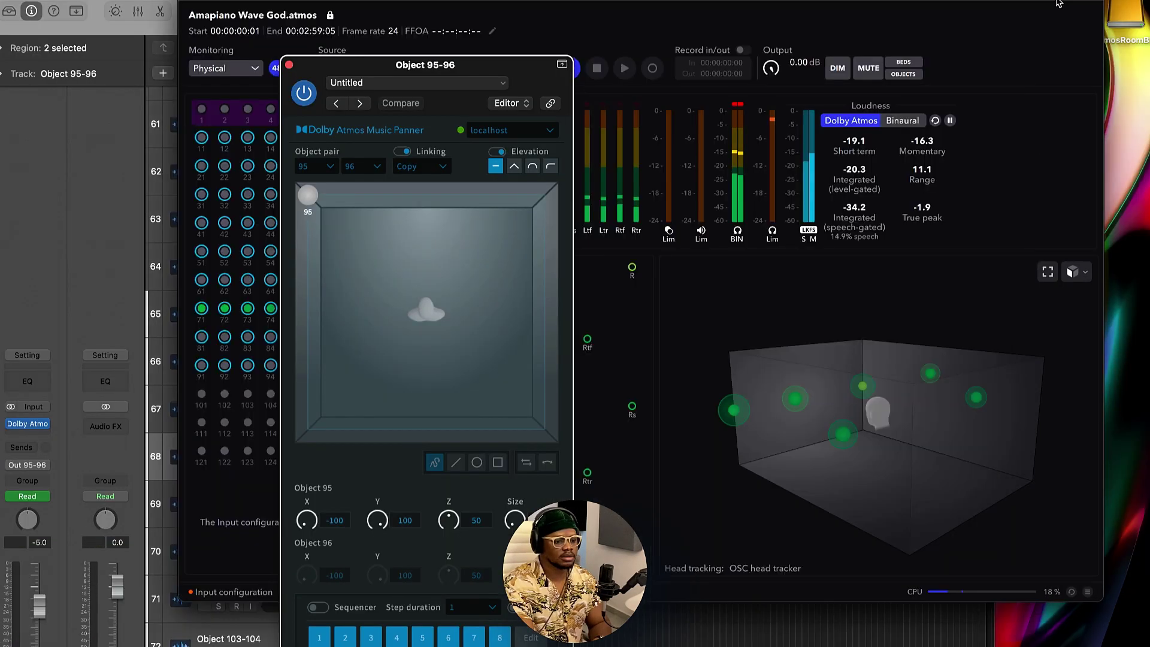
{"action": "key", "text": "super+Tab"}
{"action": "key", "text": "super+Tab"}
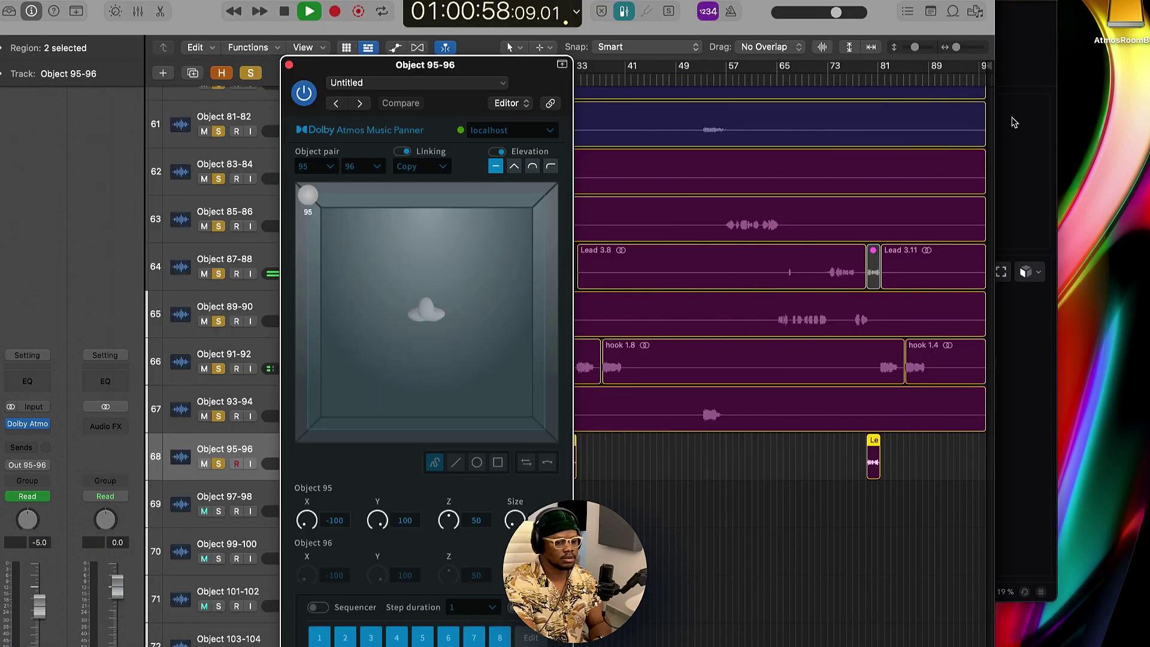
{"action": "key", "text": "super+Tab"}
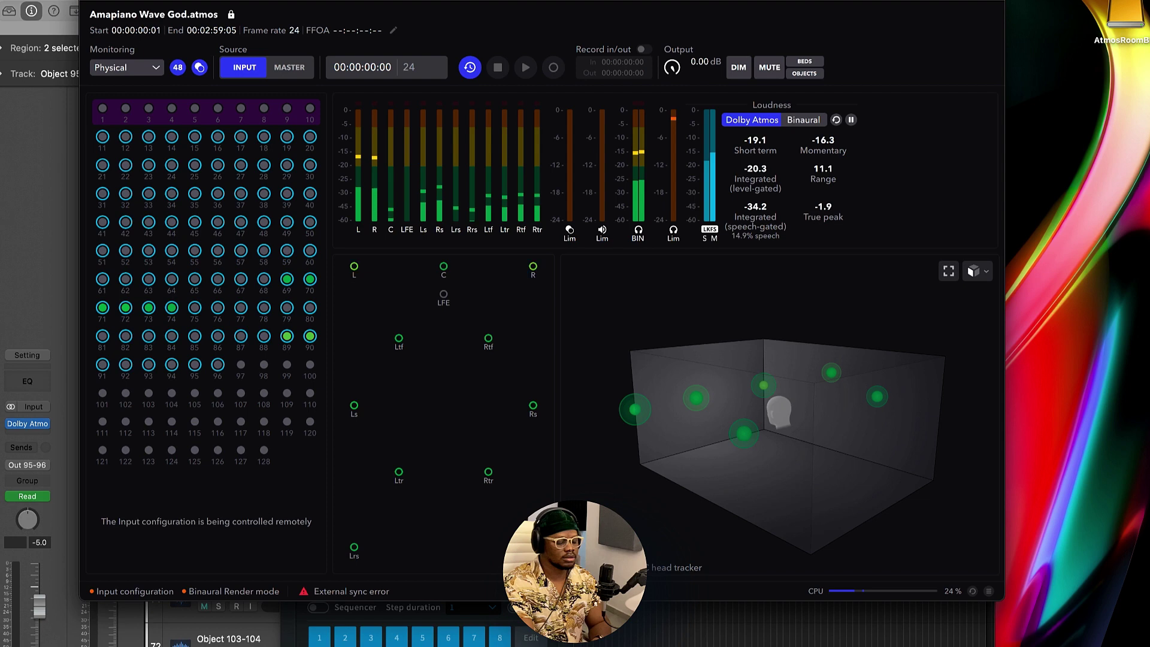
{"action": "key", "text": "super+Tab"}
Move Object 95 near the front centre of its panner, at about X -8 and Y 89, close the panner and stop playback
{"action": "left_click_drag", "start_coordinate": [309, 198], "coordinate": [408, 214]}
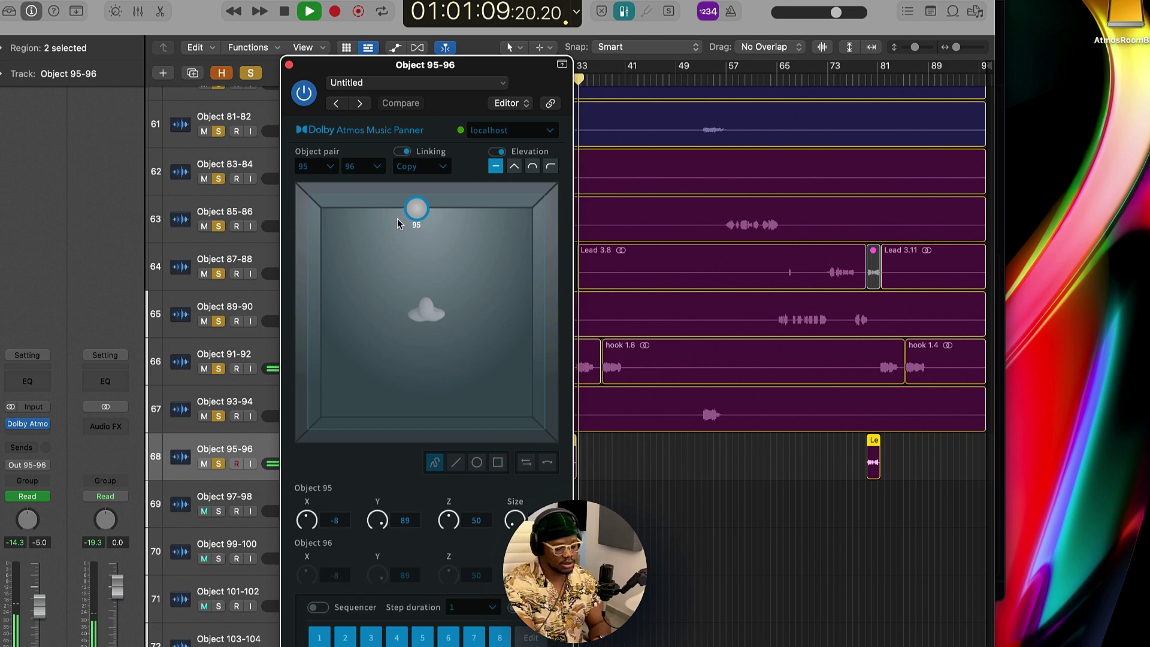
{"action": "left_click", "coordinate": [290, 65]}
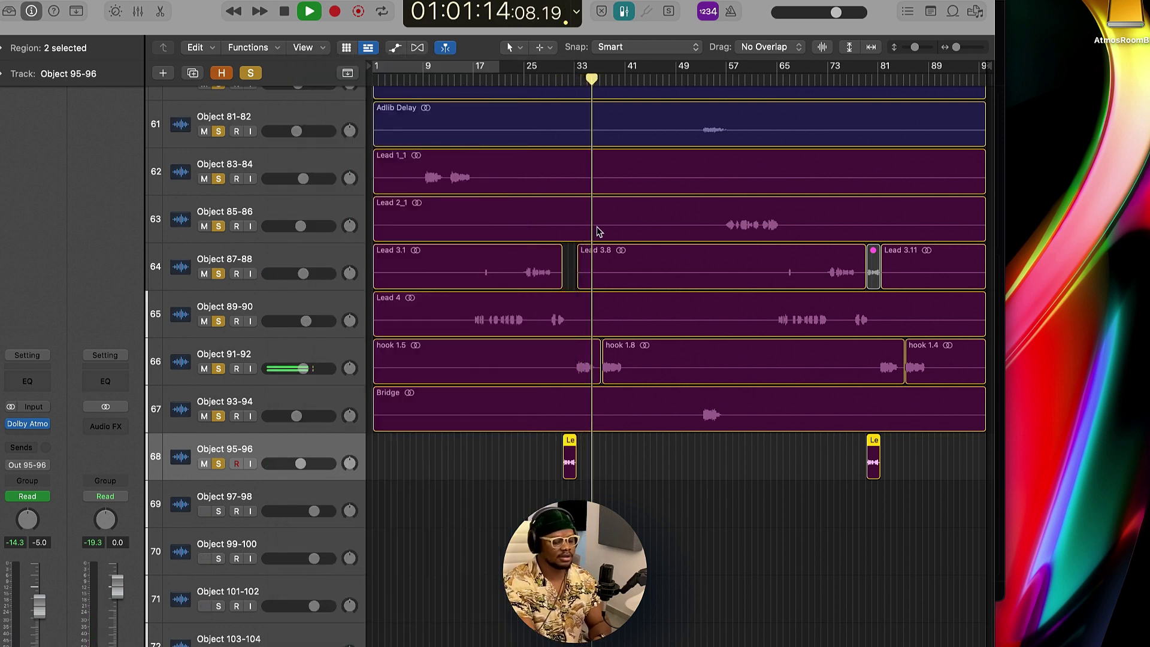
{"action": "key", "text": "space"}
Play the soloed Bridge on Object 93-94 from just before its phrase, examine its objects in the Dolby Atmos Renderer, and return to the arrangement
{"action": "scroll", "coordinate": [887, 75], "scroll_direction": "down", "scroll_amount": 2}
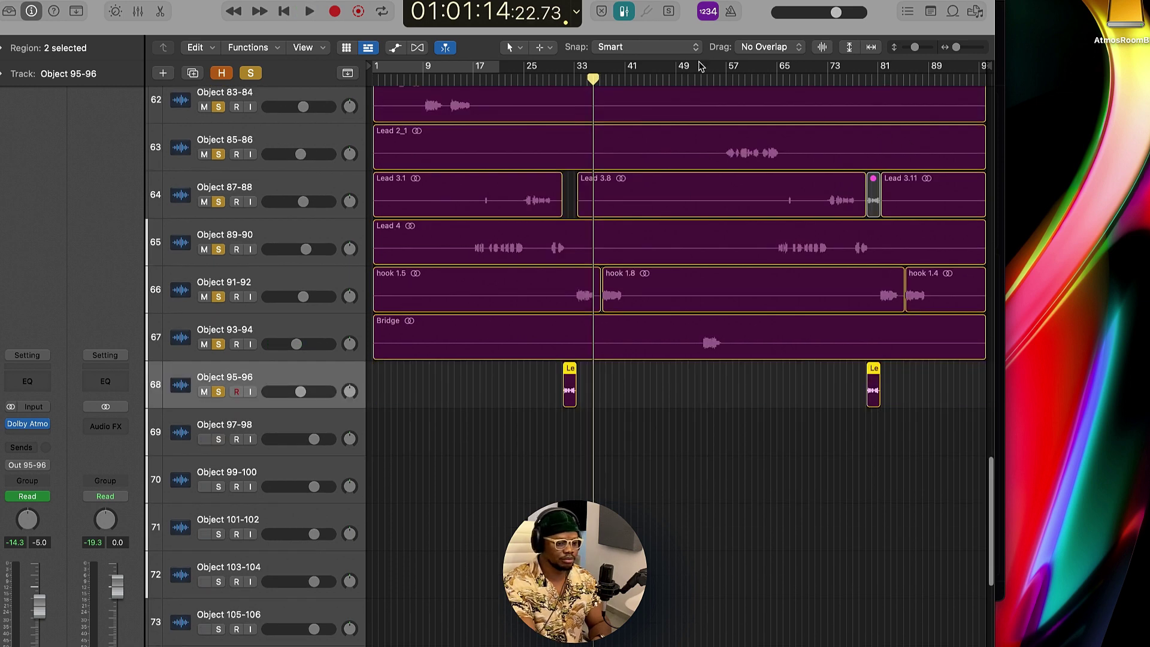
{"action": "left_click", "coordinate": [697, 75]}
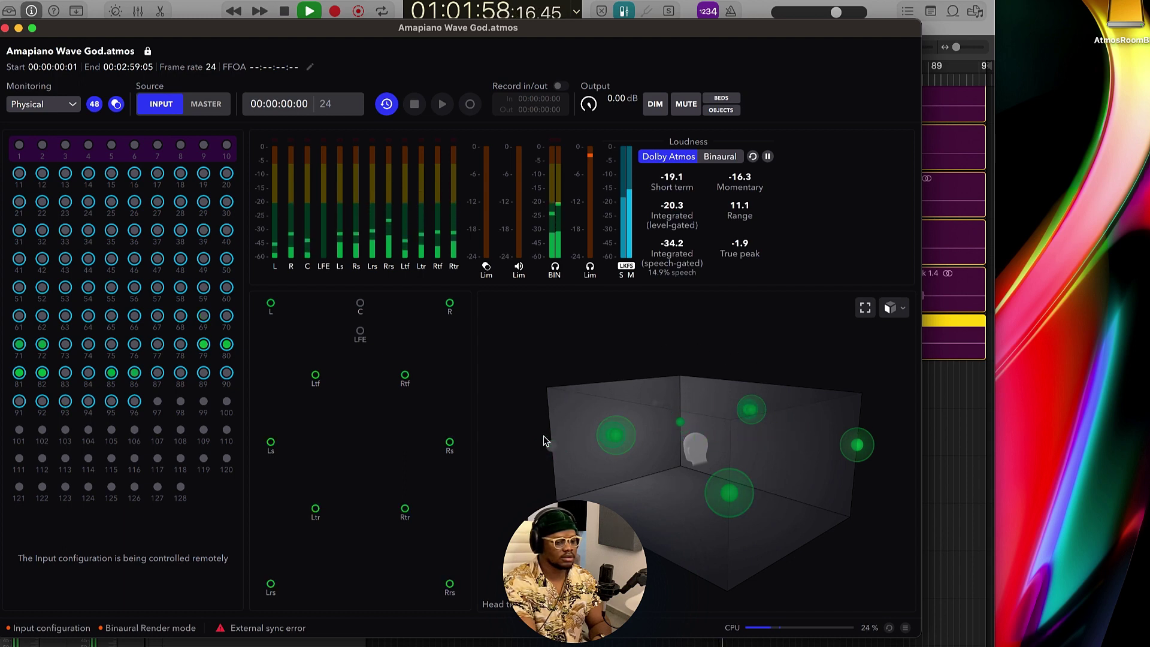
{"action": "key", "text": "space"}
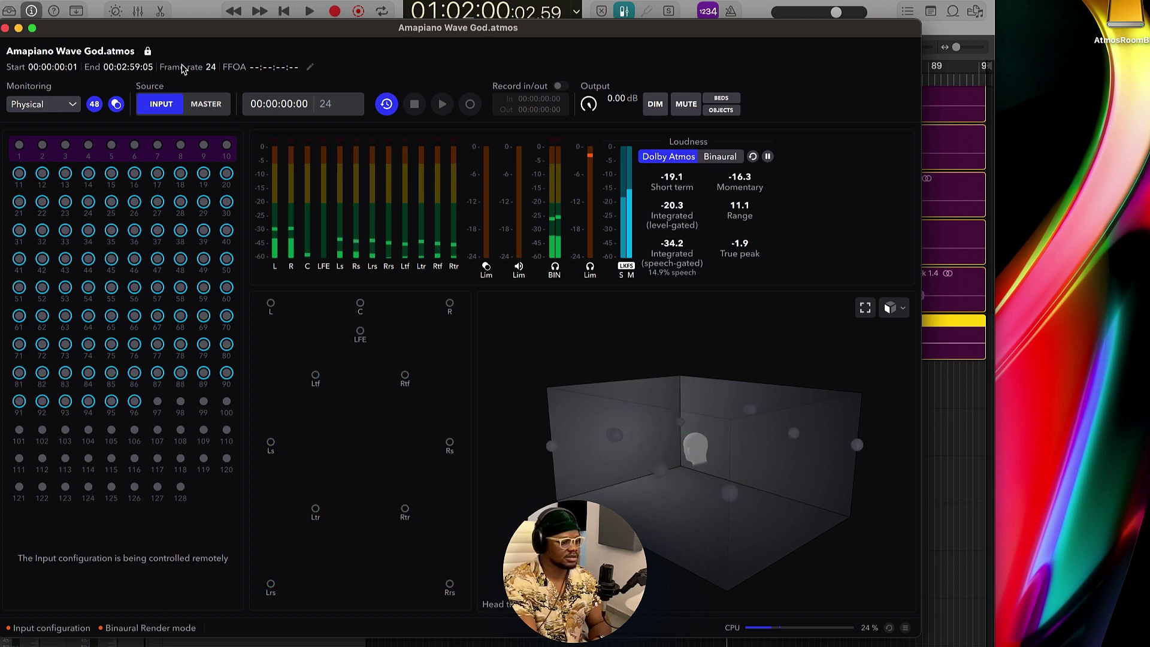
{"action": "left_click_drag", "start_coordinate": [92, 31], "coordinate": [174, 67]}
{"action": "left_click", "coordinate": [179, 37]}
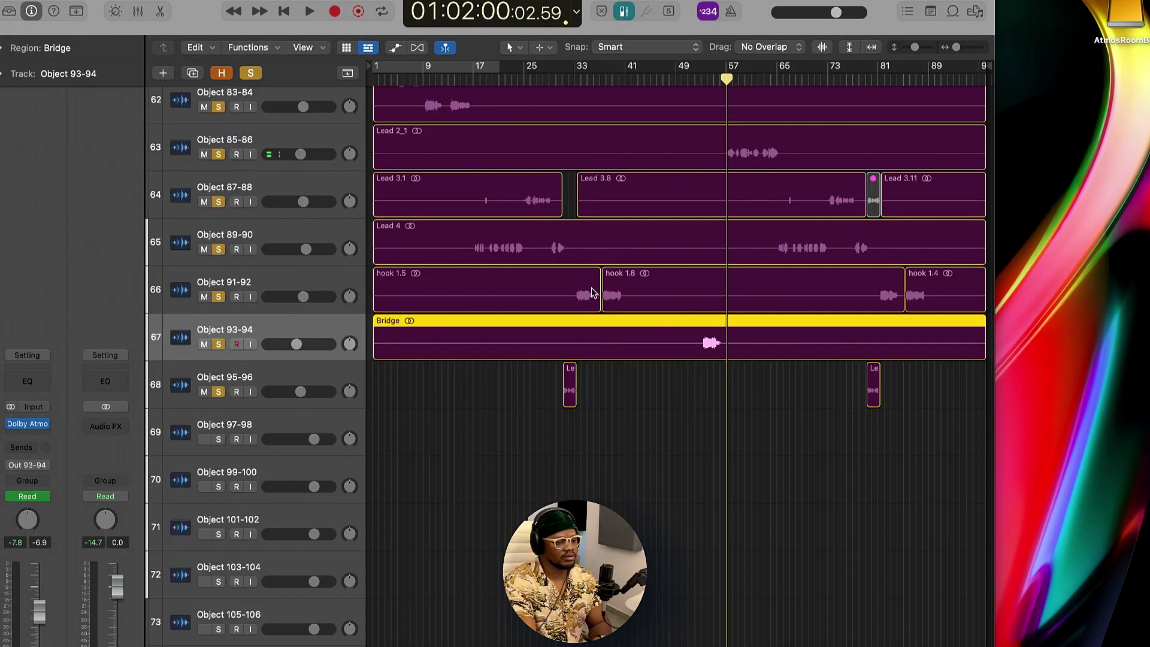
Clear all track solos and play the full mix from just before the Bridge phrase, stopping shortly after the phrase ends
{"action": "left_click", "coordinate": [250, 73]}
{"action": "left_click", "coordinate": [693, 79]}
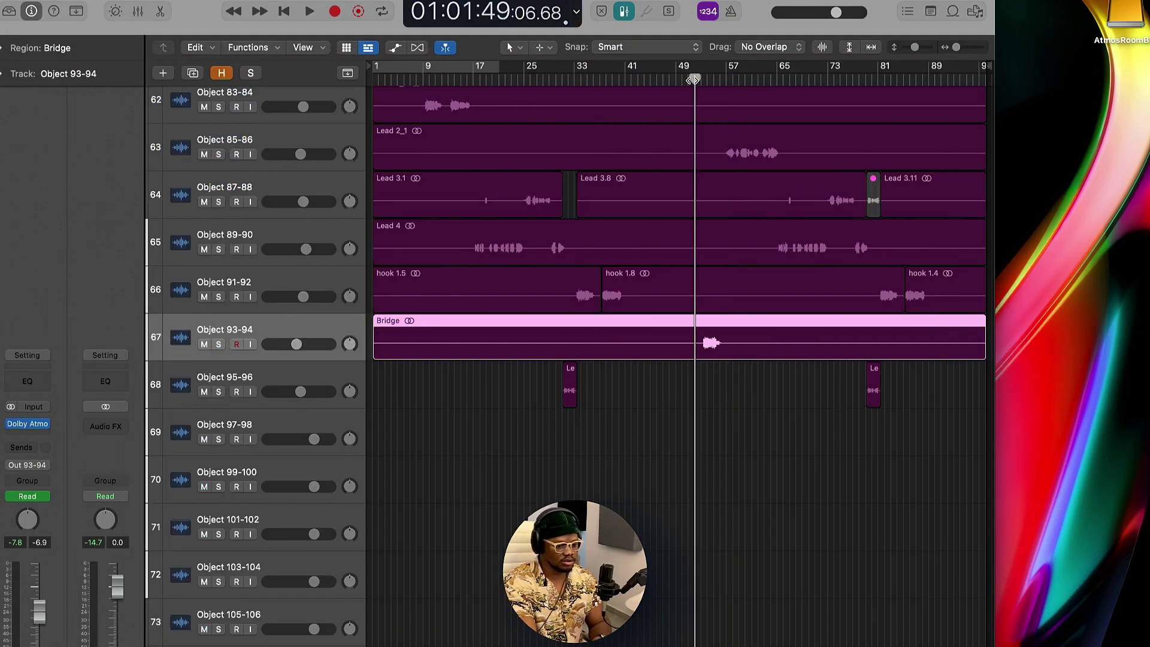
{"action": "key", "text": "space"}
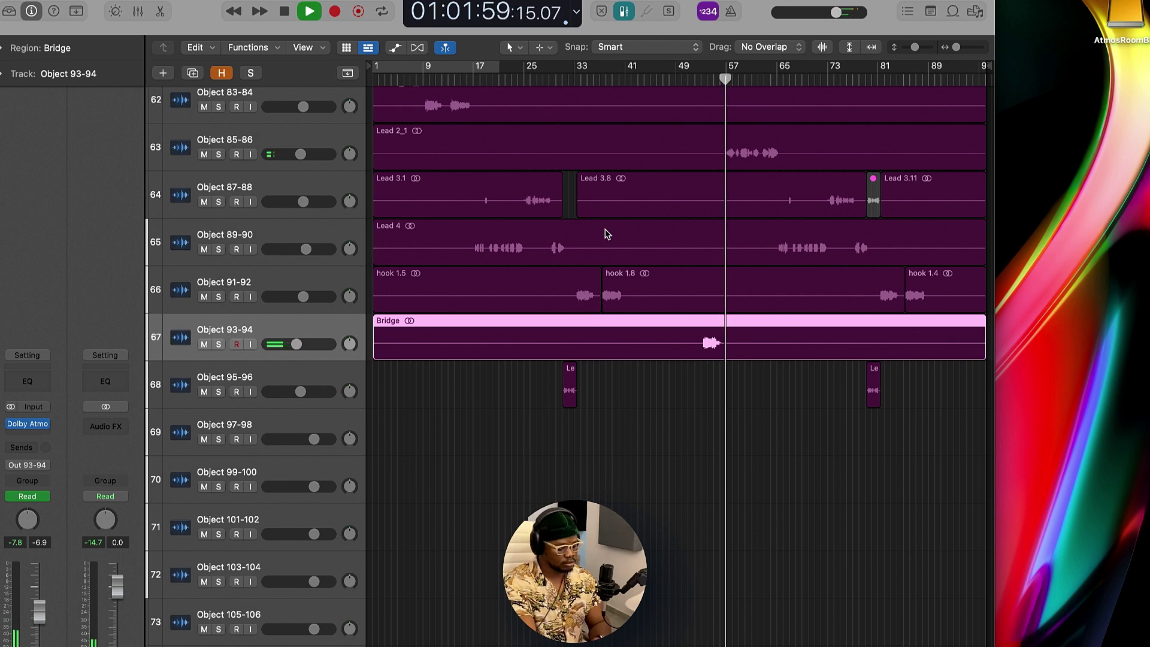
{"action": "key", "text": "space"}
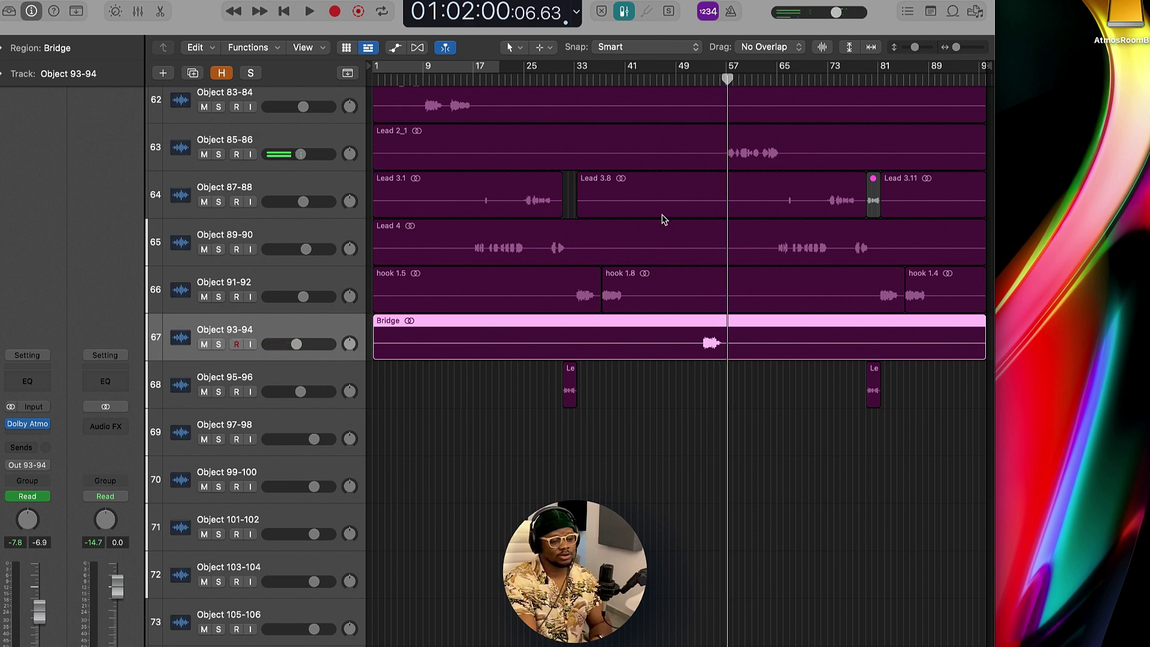
Replay the full mix from just before the Bridge phrase and examine the adlib, hook and lead effects tracks during playback
{"action": "scroll", "coordinate": [663, 219], "scroll_direction": "up", "scroll_amount": 4}
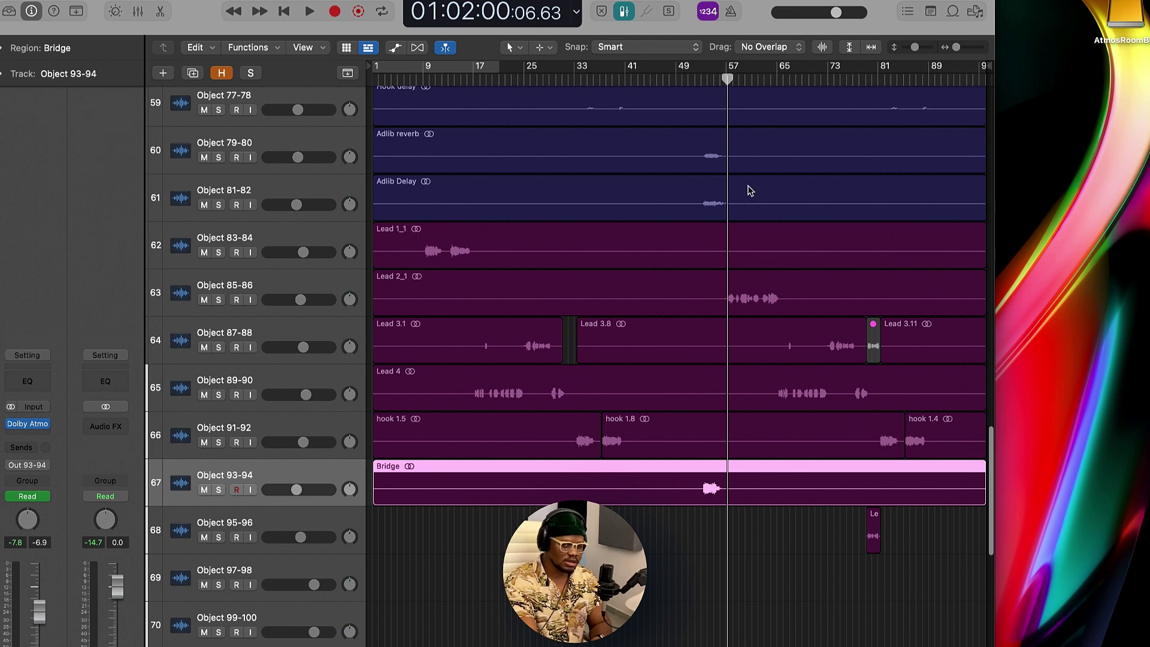
{"action": "left_click", "coordinate": [693, 79]}
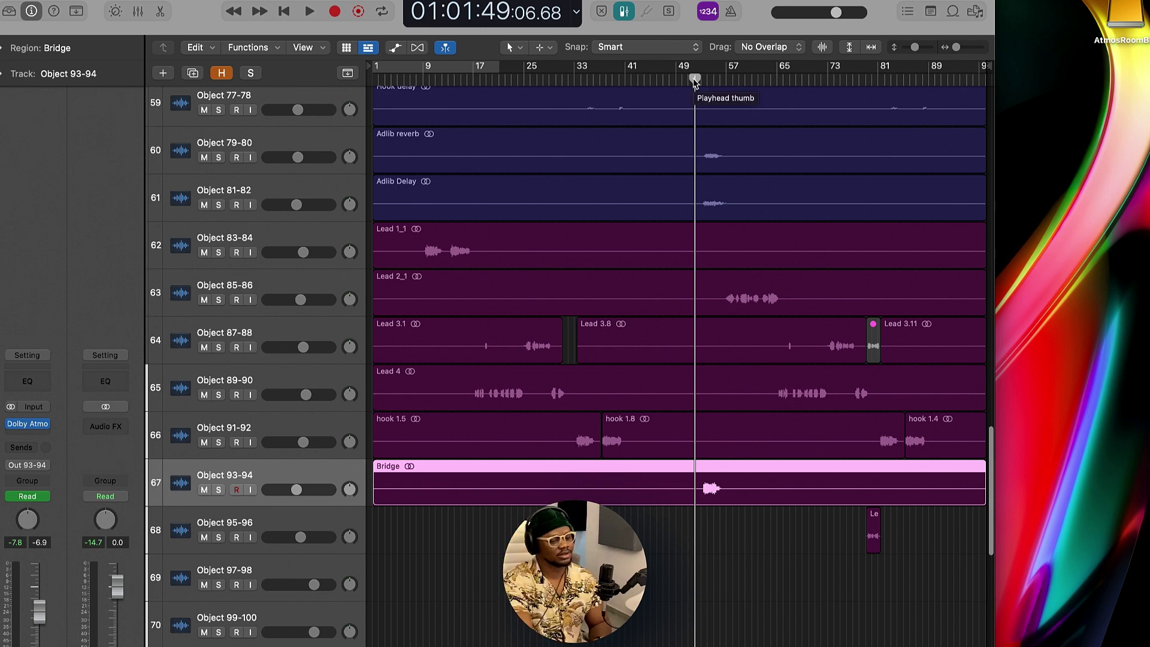
{"action": "key", "text": "space"}
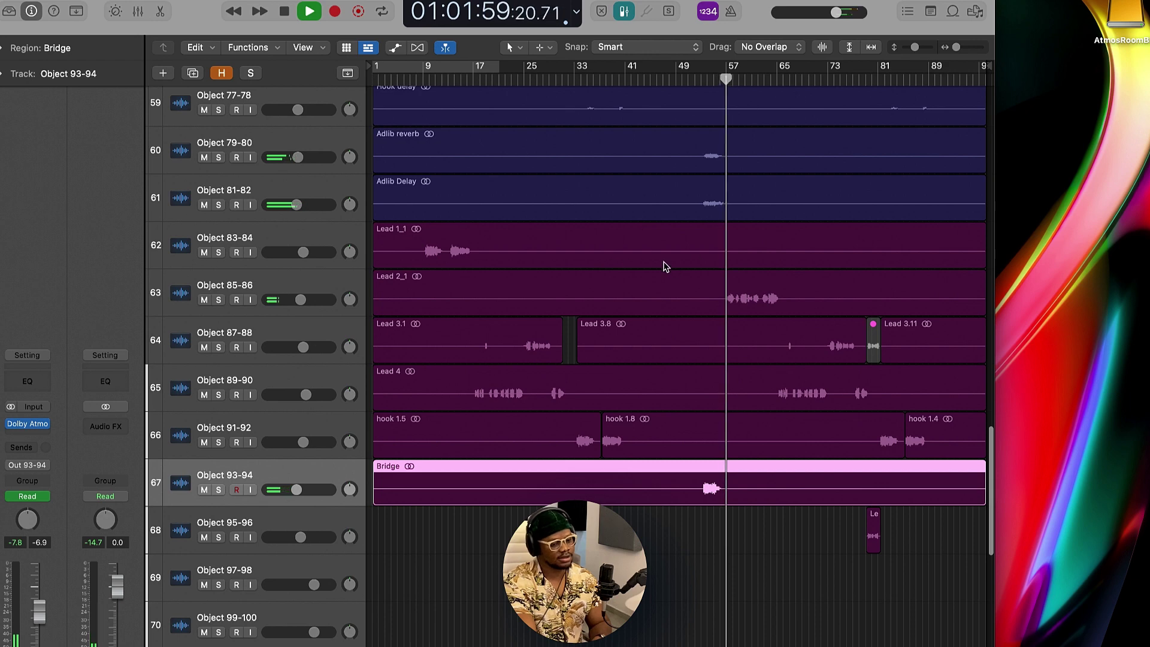
{"action": "scroll", "coordinate": [699, 229], "scroll_direction": "up", "scroll_amount": 5}
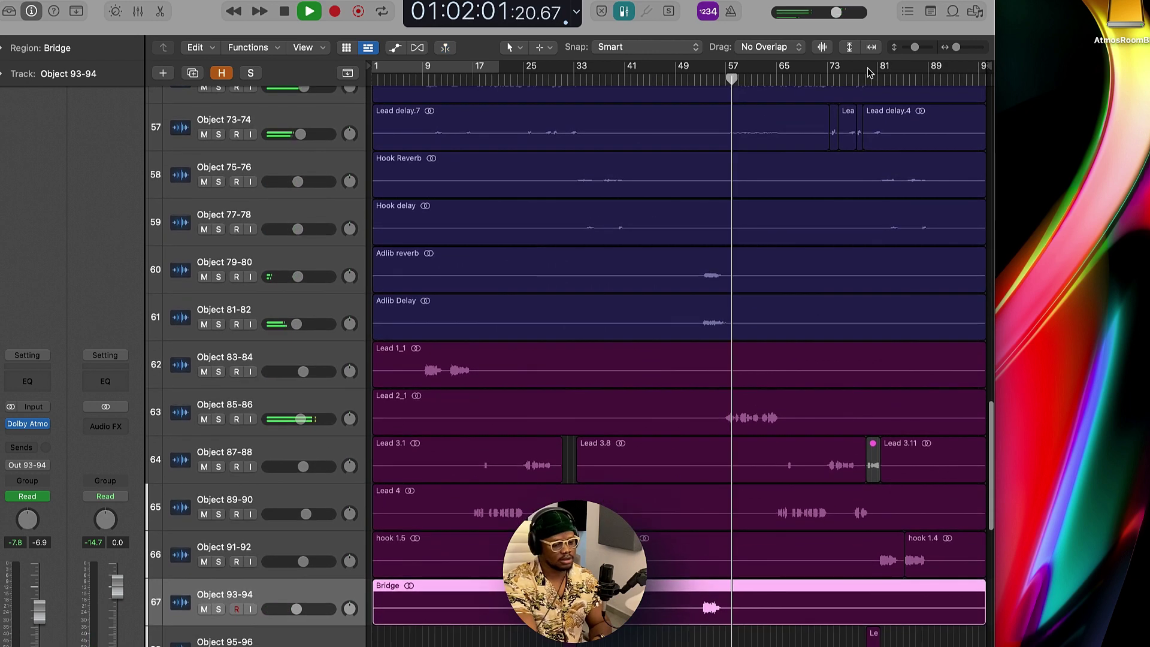